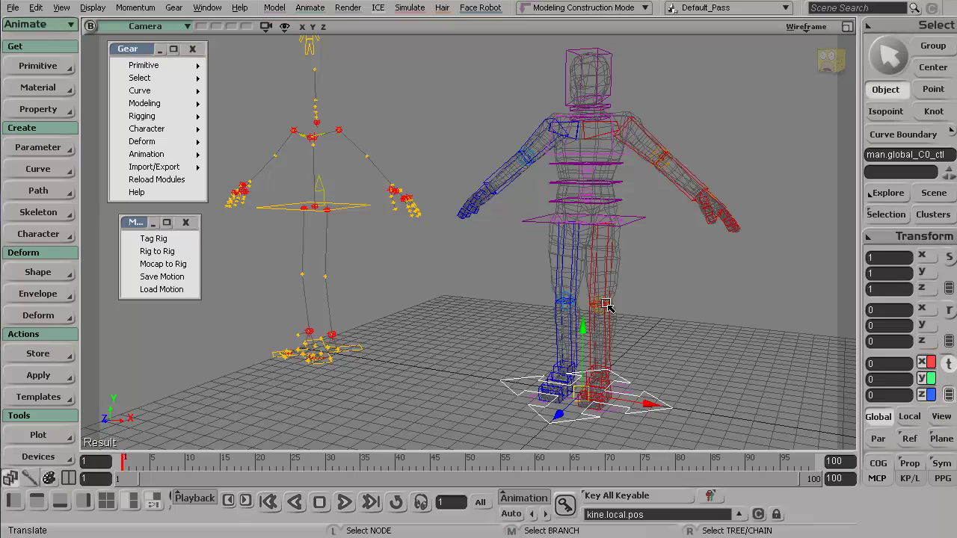
Close the floating menu containing the Tag Rig and Mocap to Rig commands.
right_drag(606, 305, 648, 314)
middle_drag(648, 314, 620, 321)
drag(620, 321, 590, 314)
right_drag(590, 315, 517, 324)
middle_drag(517, 325, 532, 299)
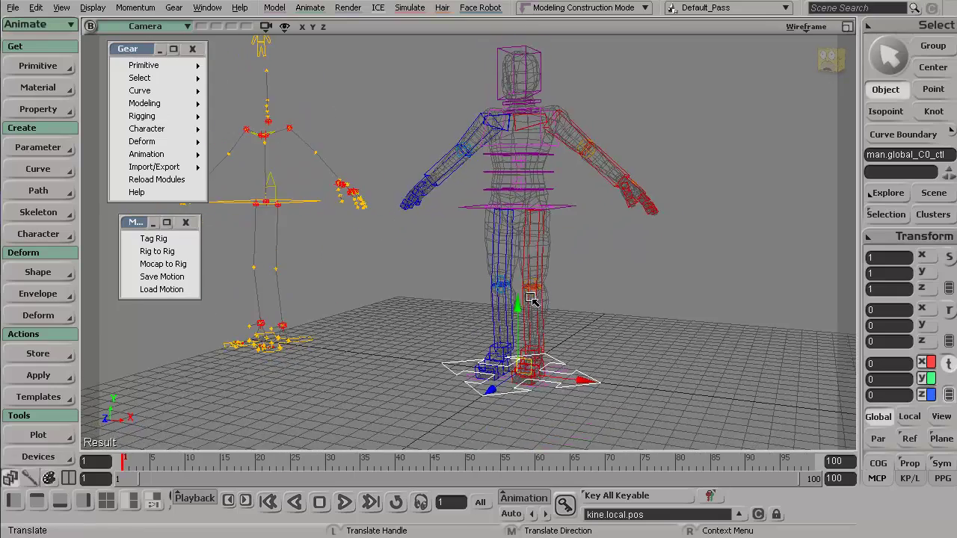
key(s)
drag(532, 298, 504, 304)
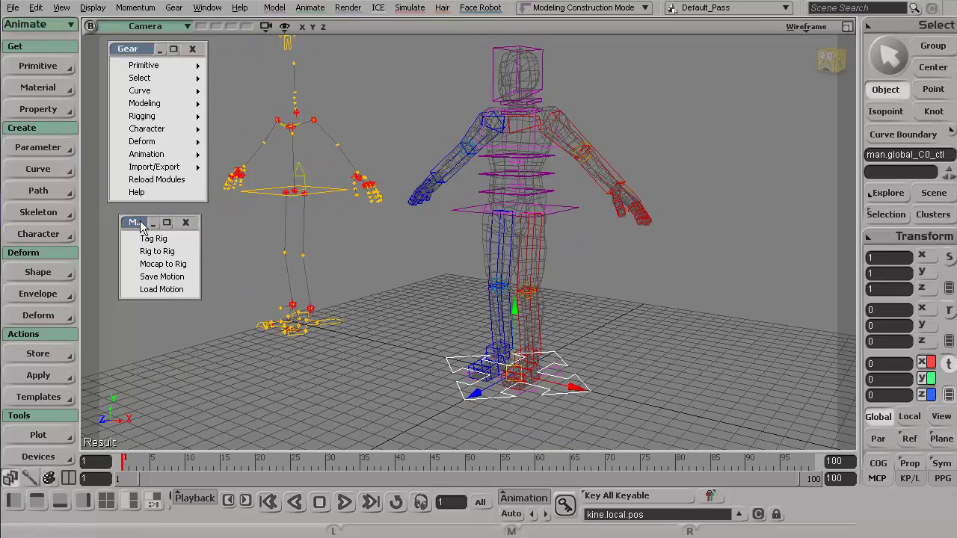
click(186, 223)
Clear the selection and examine the man rig beside the yellow skeleton.
key(s)
drag(536, 194, 477, 161)
key(s)
drag(577, 214, 576, 309)
key(s)
key(space)
click(530, 267)
key(c)
key(ctrl+z)
key(s)
click(517, 301)
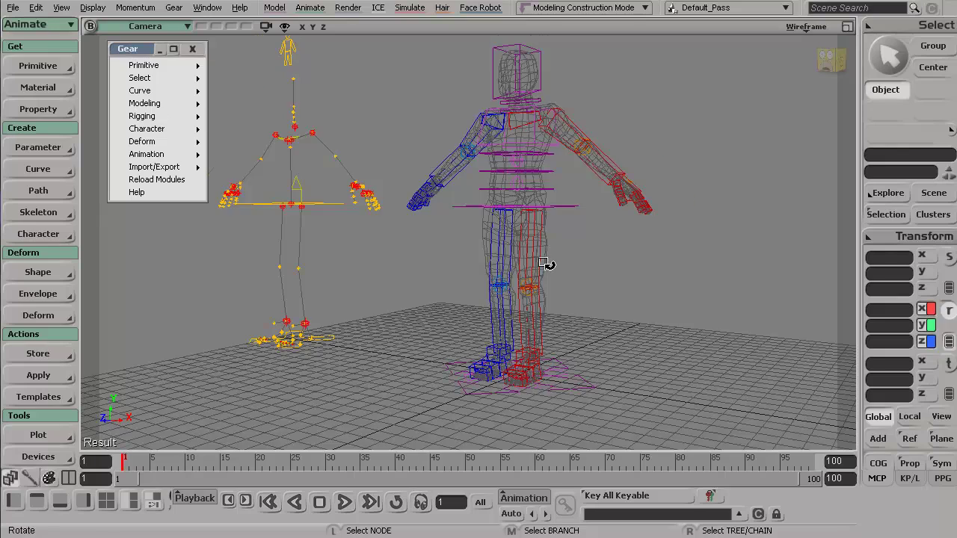
key(s)
right_drag(544, 263, 604, 287)
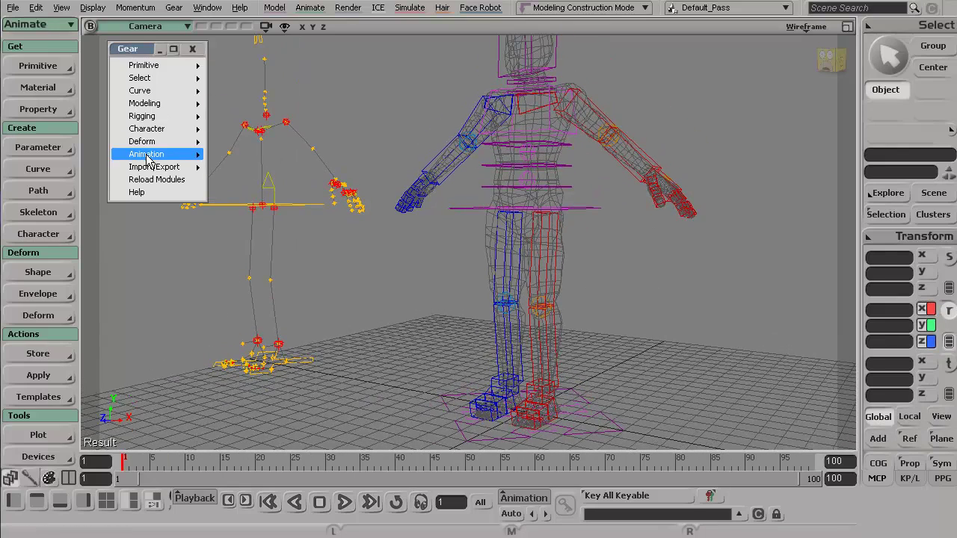
Open the Gear synoptic for the man model and display the rig's leg animation properties.
mouse_move(149, 154)
click(225, 154)
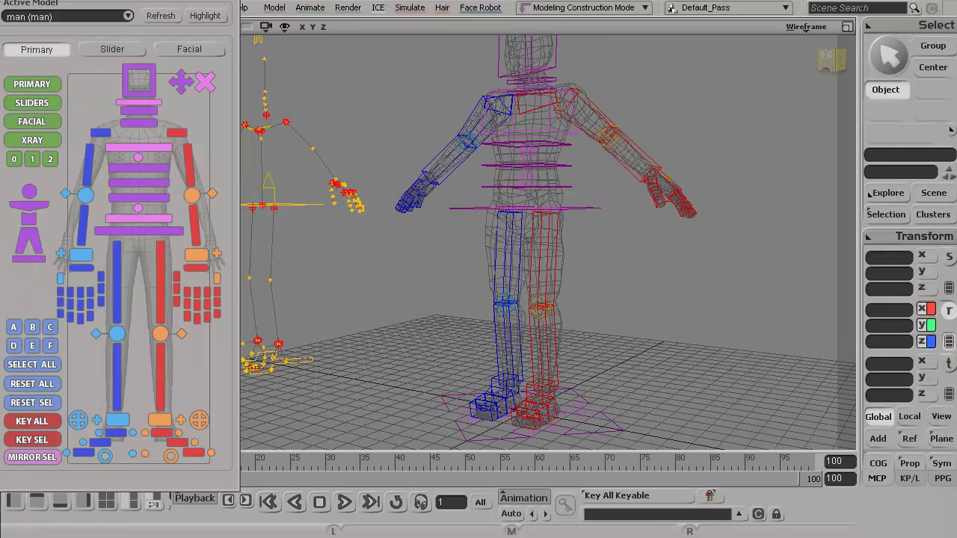
click(125, 288)
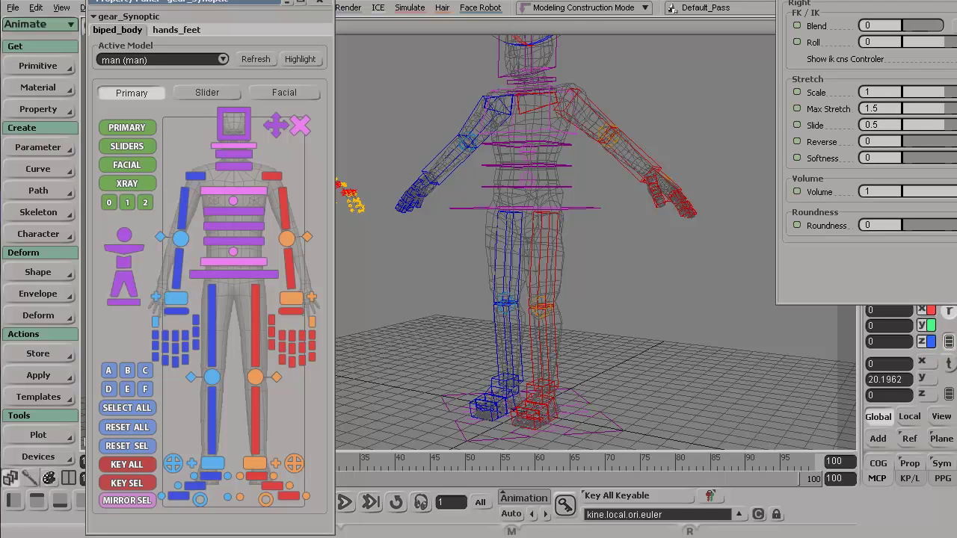
Test the right leg's FK/IK switching, leave its Blend at 0, and close the leg properties.
drag(930, 0, 634, 68)
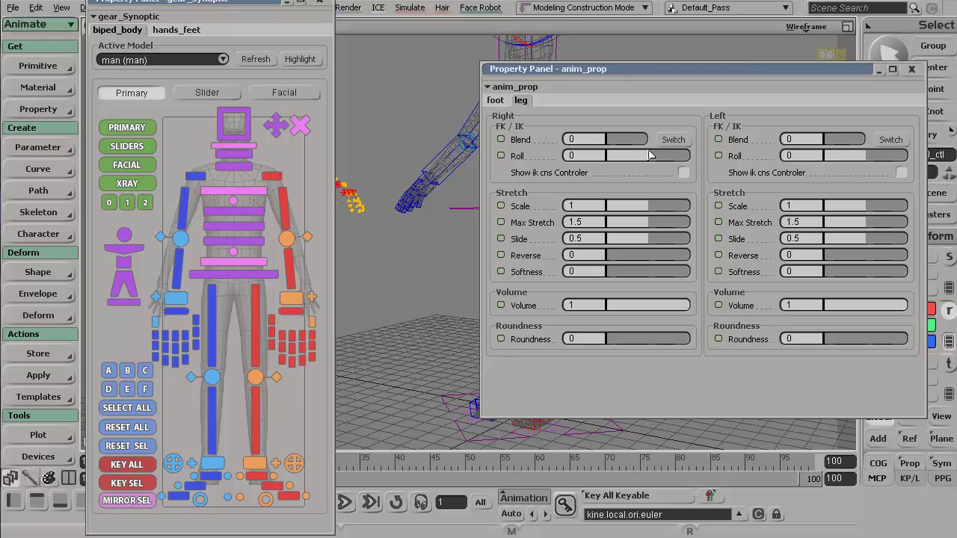
click(671, 140)
click(671, 141)
drag(831, 69, 954, 72)
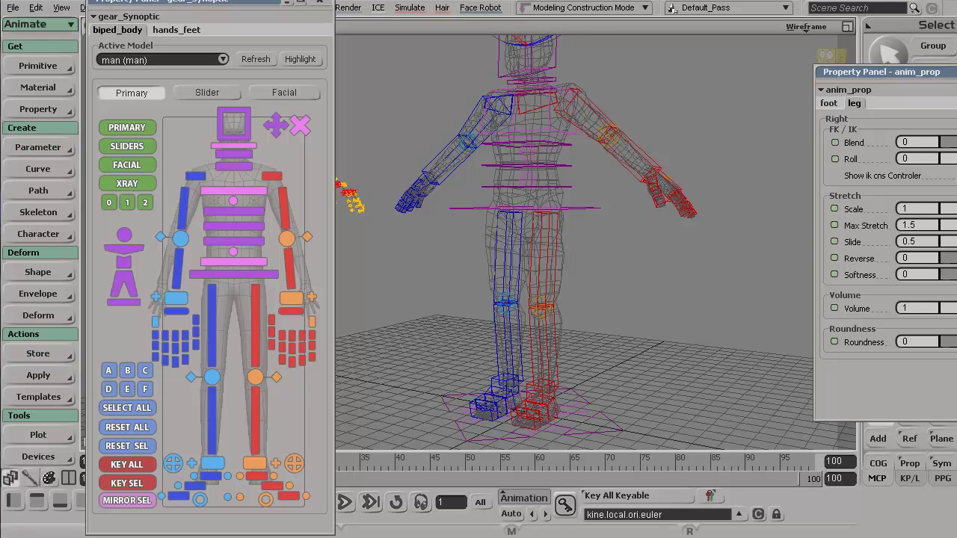
click(956, 142)
drag(956, 142, 913, 143)
drag(956, 70, 667, 78)
click(913, 81)
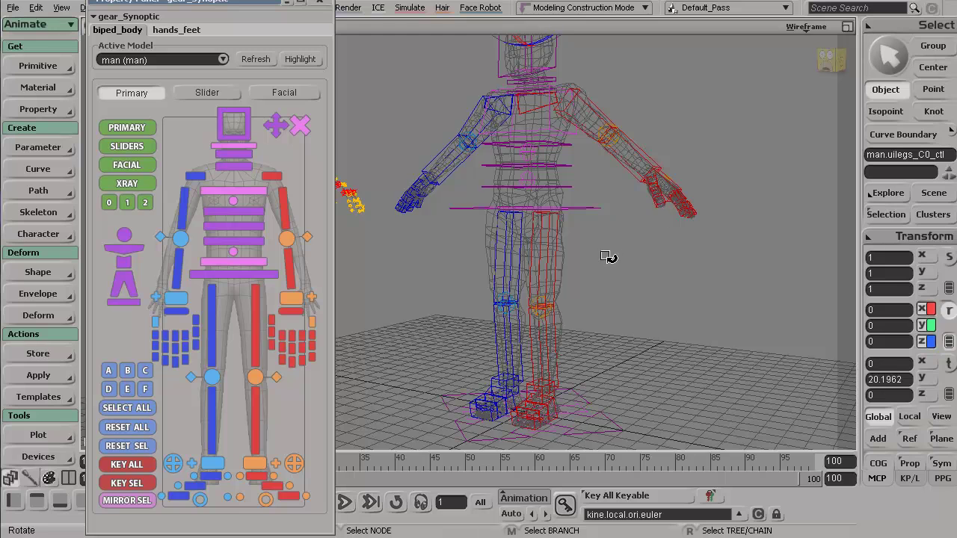
Test rotating the right shin's FK control backward, and undo the rotation.
scroll(629, 325, up, 2)
click(508, 341)
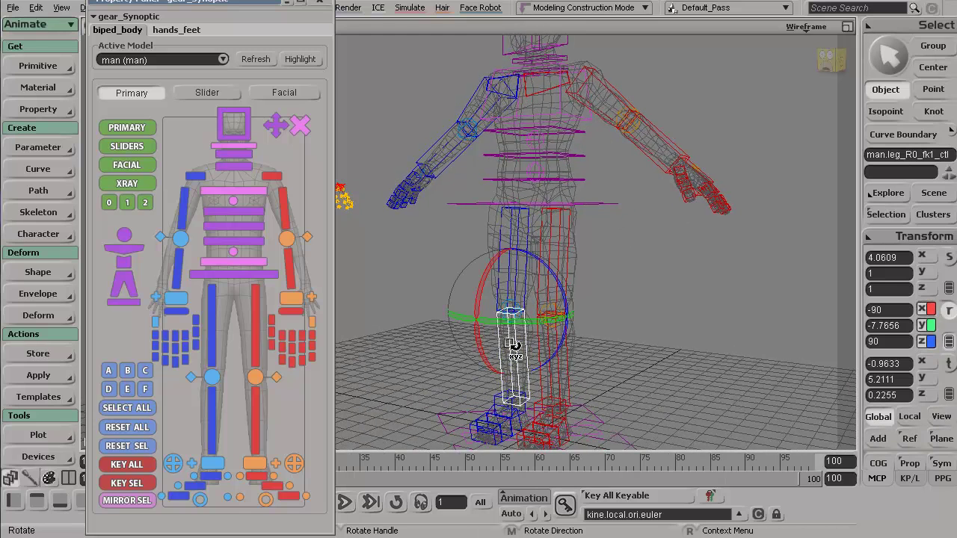
drag(487, 318, 487, 396)
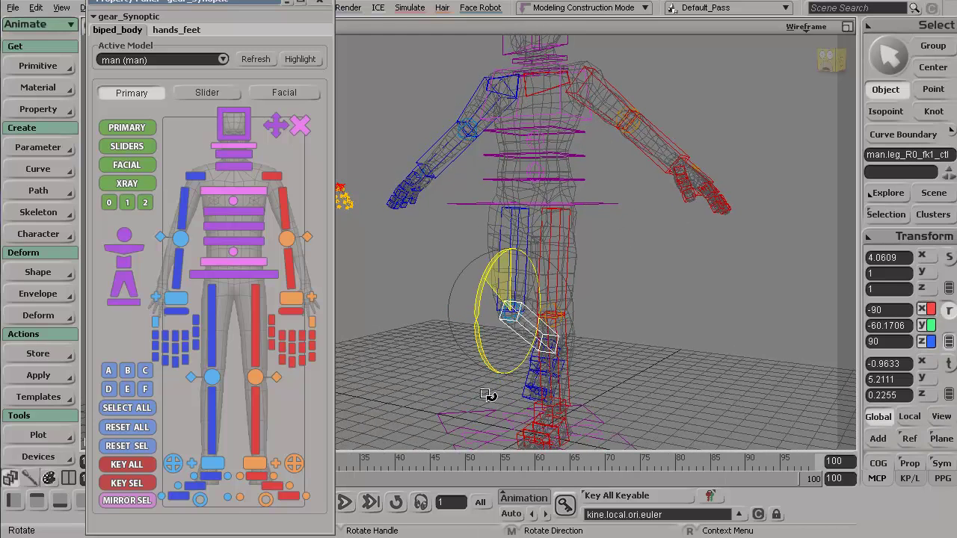
key(ctrl+z)
Clear the shin control selection and close the Gear synoptic.
alt+drag(533, 296, 495, 267)
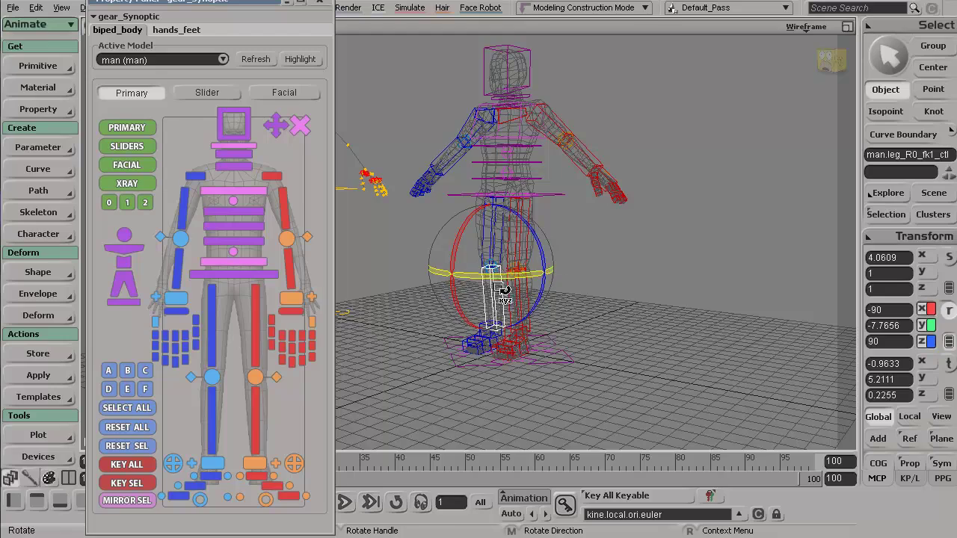
alt+drag(500, 285, 525, 286)
alt+right_drag(525, 286, 523, 312)
alt+middle_drag(524, 312, 524, 340)
alt+drag(534, 327, 562, 315)
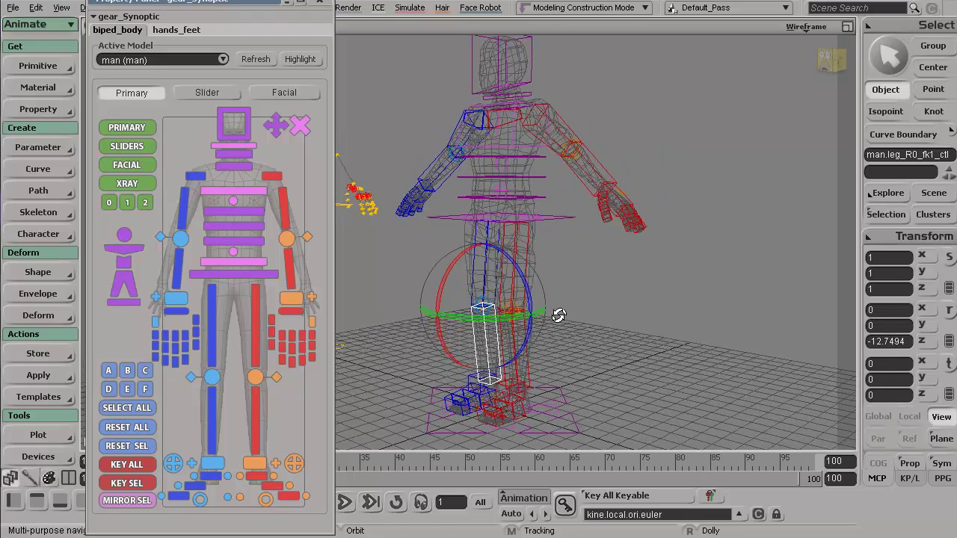
key(space)
click(670, 288)
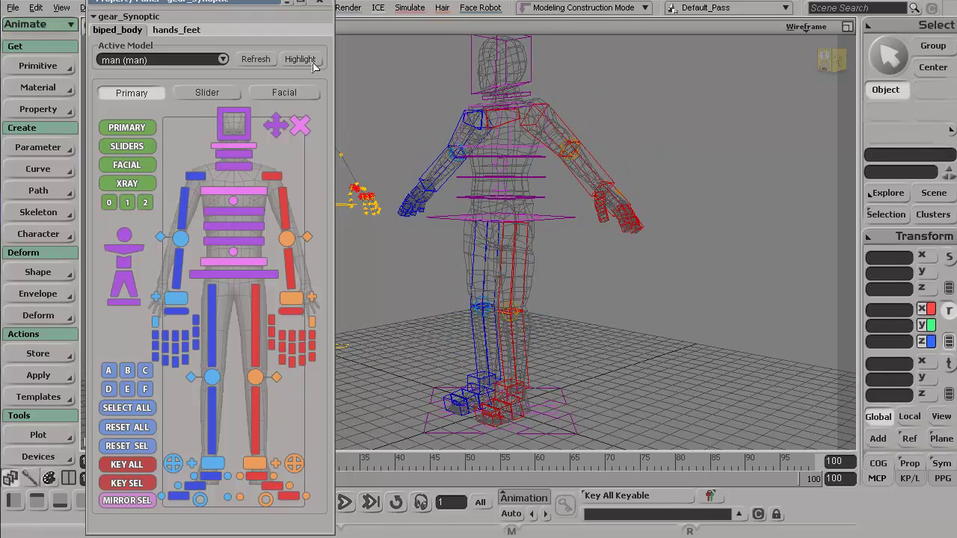
click(319, 1)
Raise the right upper arm's FK control to horizontal and set its global Z rotation to 0.
alt+drag(507, 267, 561, 250)
click(453, 131)
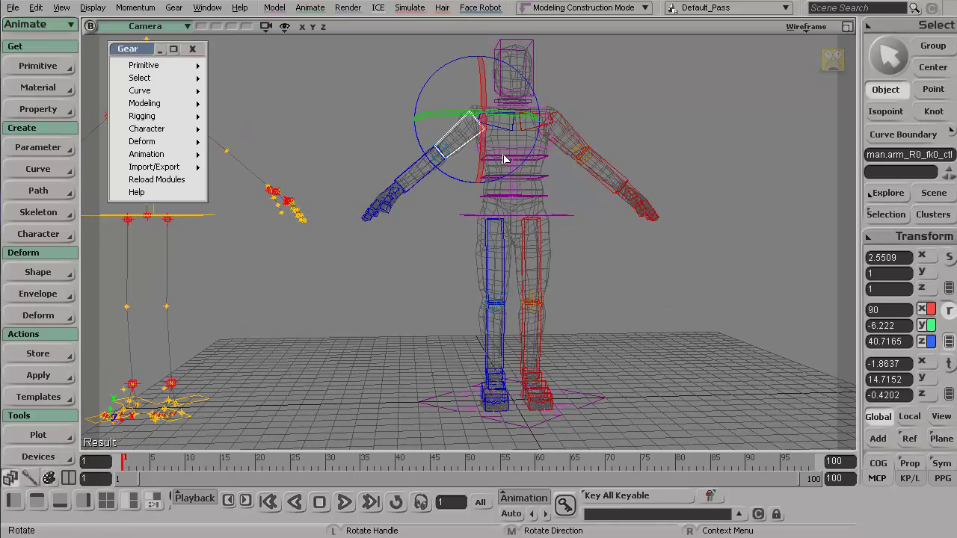
key(space)
key(c)
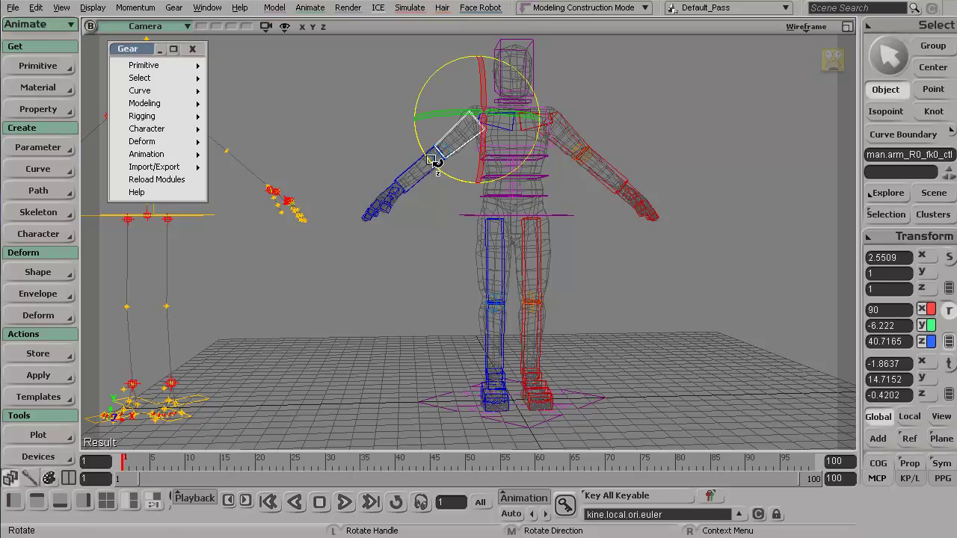
drag(429, 154, 389, 120)
click(906, 344)
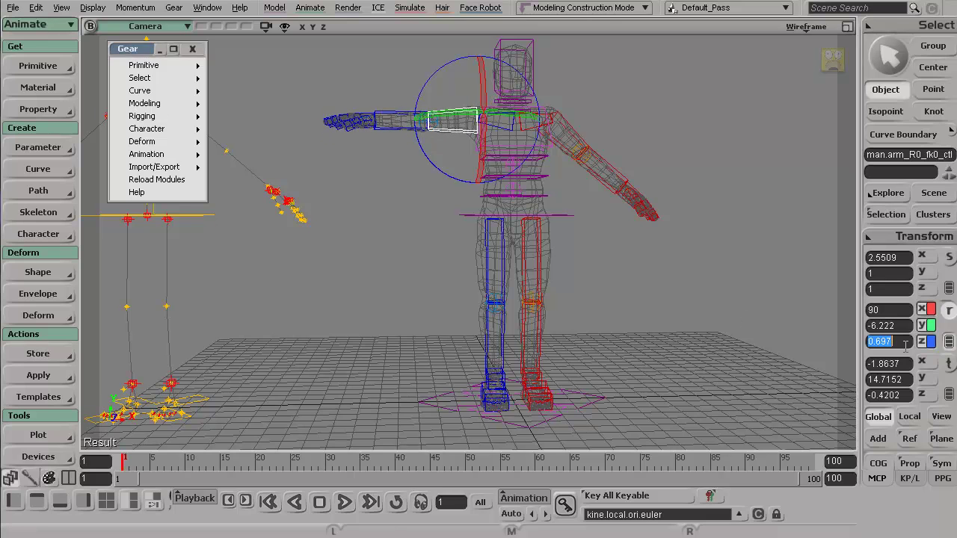
text(0)
key(Return)
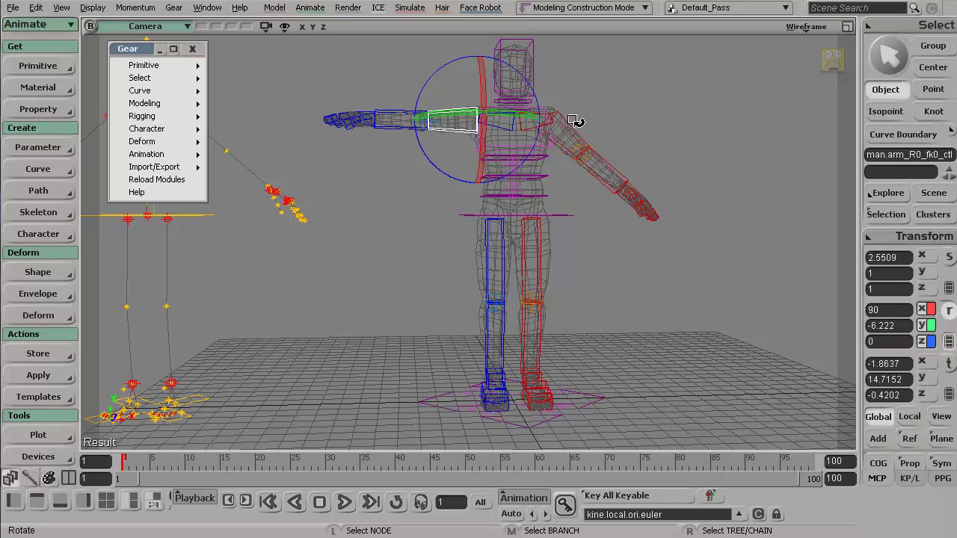
Raise the left upper arm's FK control to horizontal and set its global Z rotation to 0.
click(575, 135)
drag(513, 167, 543, 196)
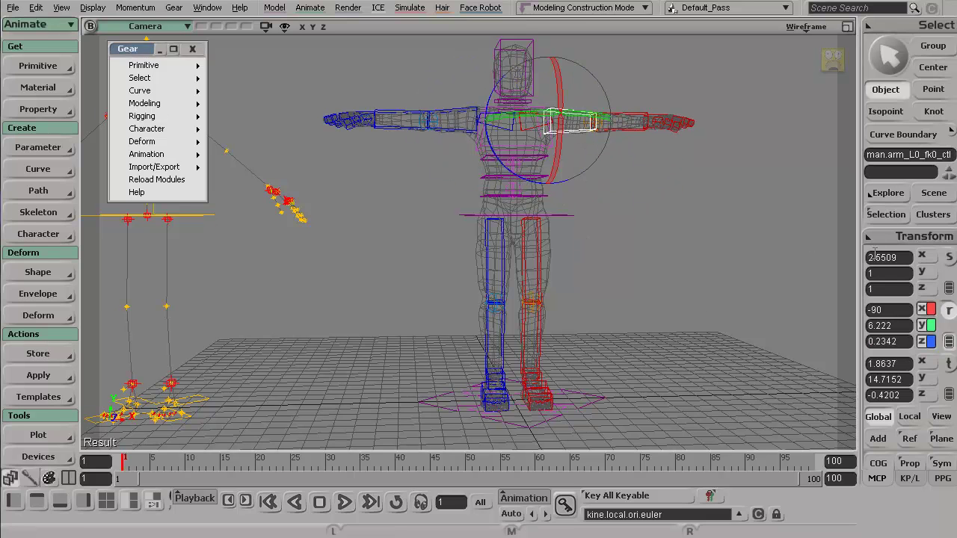
click(906, 341)
text(0)
key(Return)
key(Return)
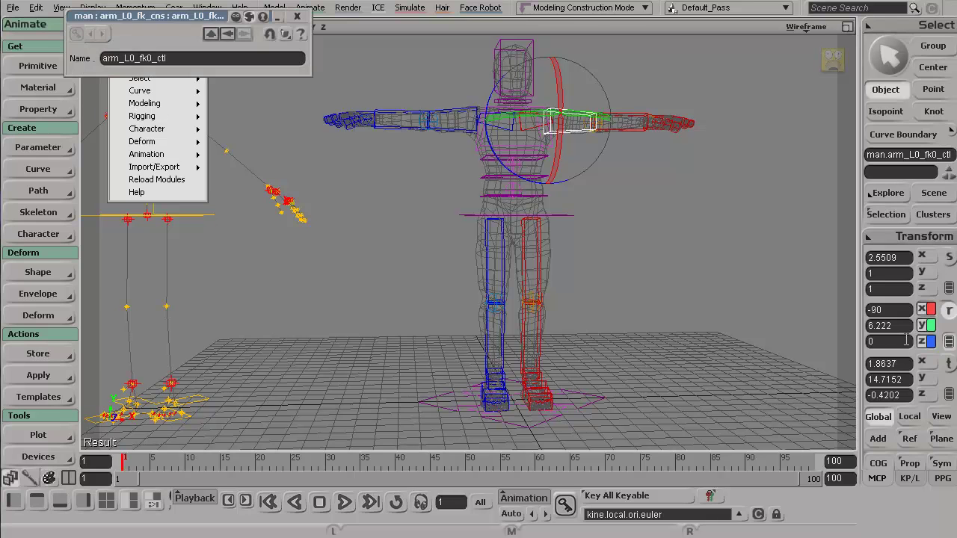
click(297, 15)
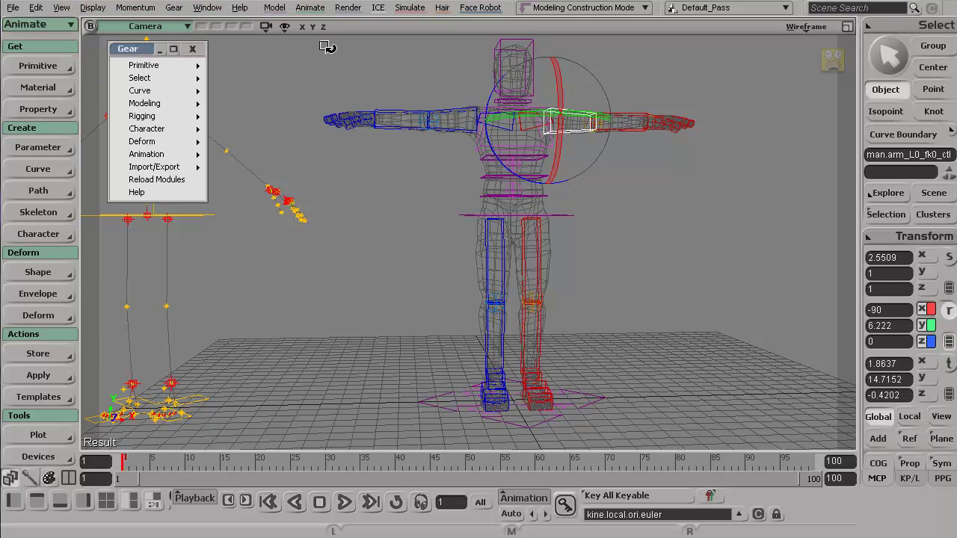
Detach the MOTOR menu as a floating window and place it below the Gear menu.
key(s)
drag(552, 235, 530, 229)
scroll(549, 250, down, 4)
right_drag(530, 229, 552, 224)
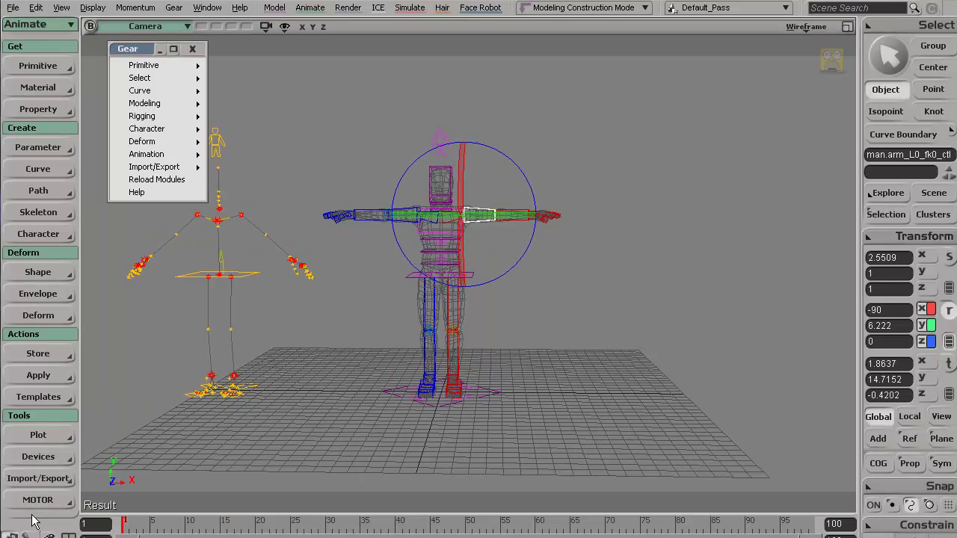
click(37, 500)
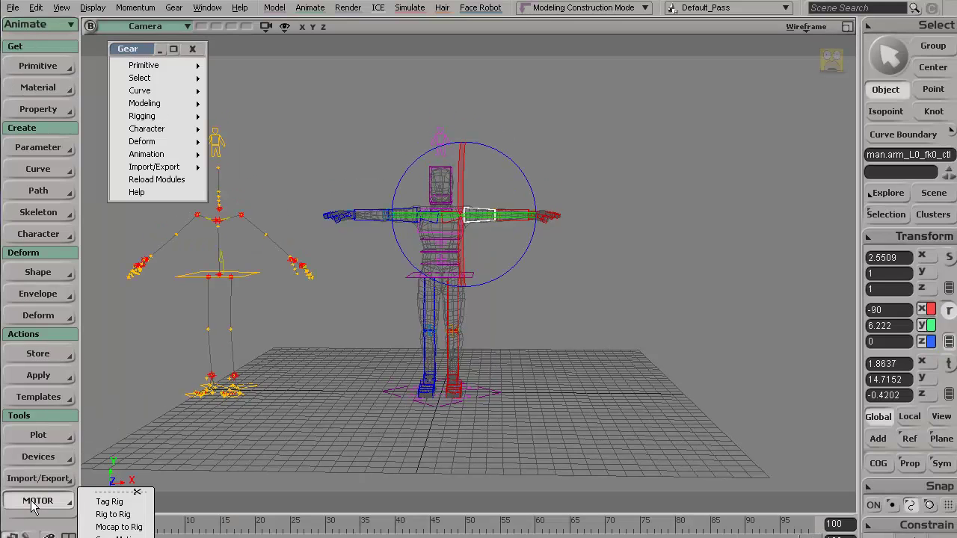
click(113, 491)
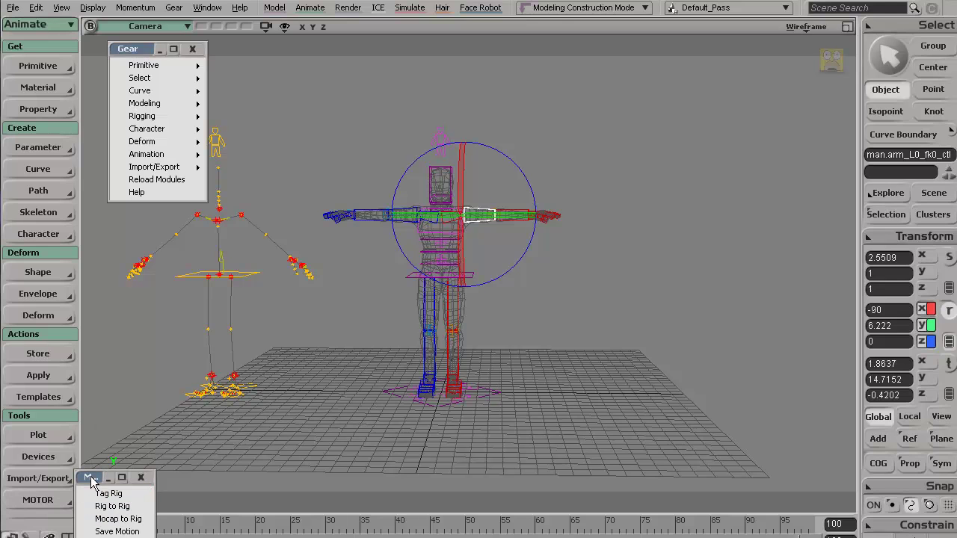
drag(135, 208, 118, 214)
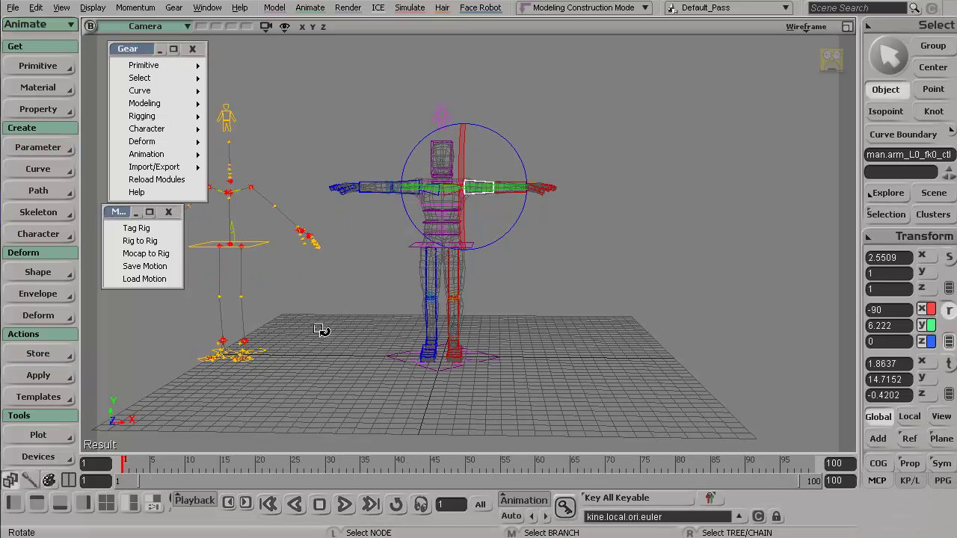
Select the man rig's body control at the hips and open the Tag Rig properties for the character.
right_drag(321, 327, 534, 250)
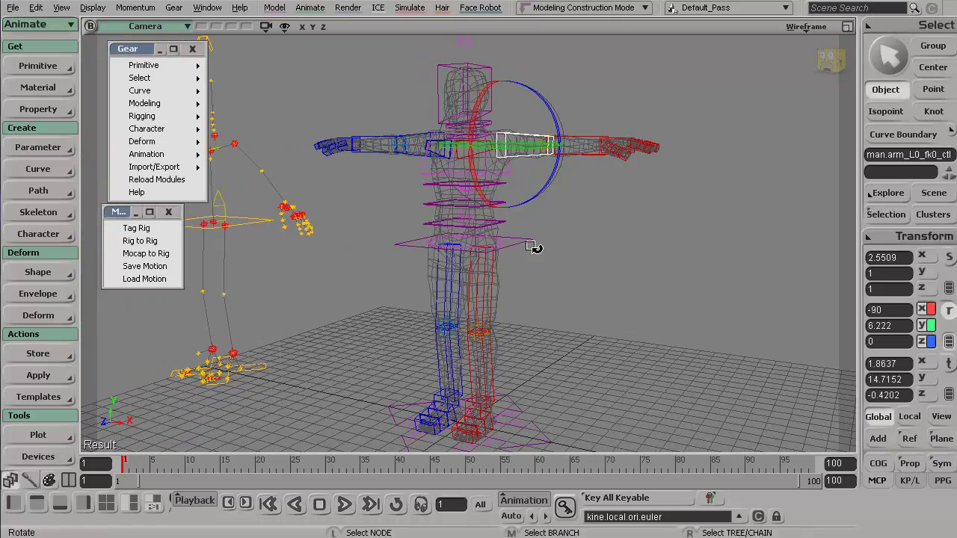
click(513, 164)
right_drag(514, 156, 467, 195)
right_drag(547, 234, 570, 159)
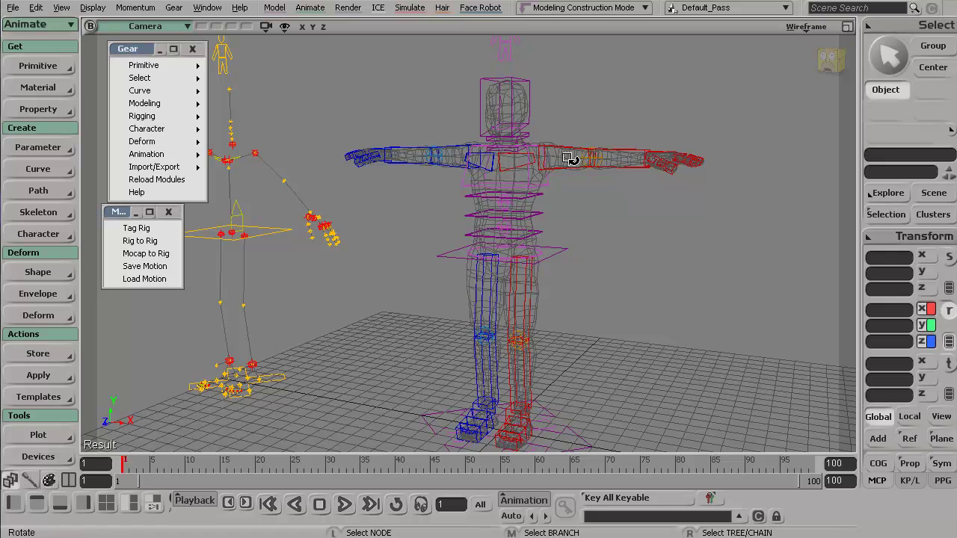
click(136, 228)
click(684, 356)
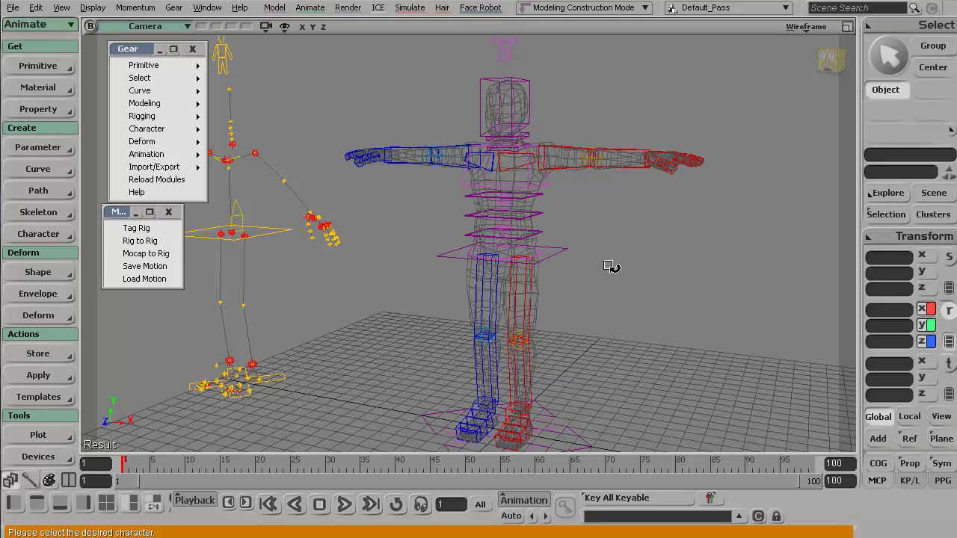
click(565, 245)
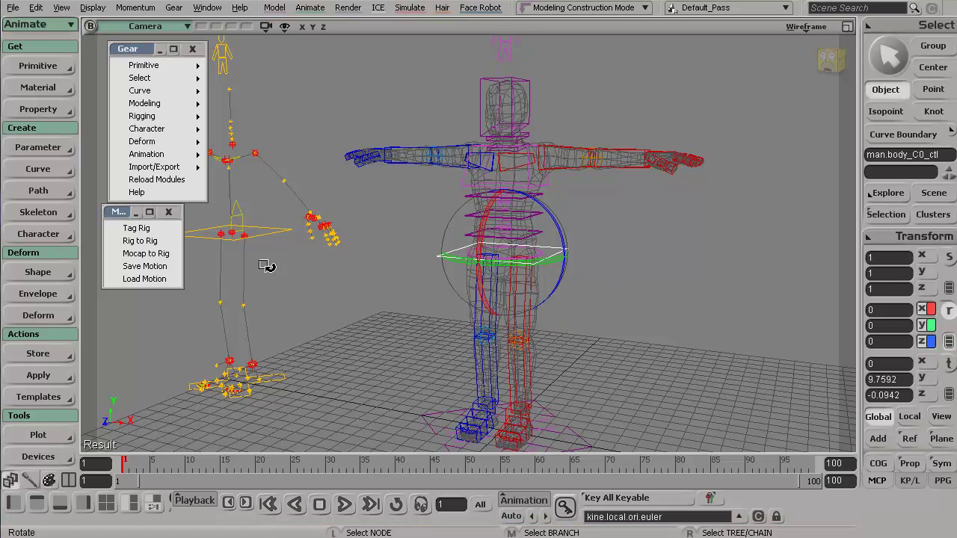
click(136, 228)
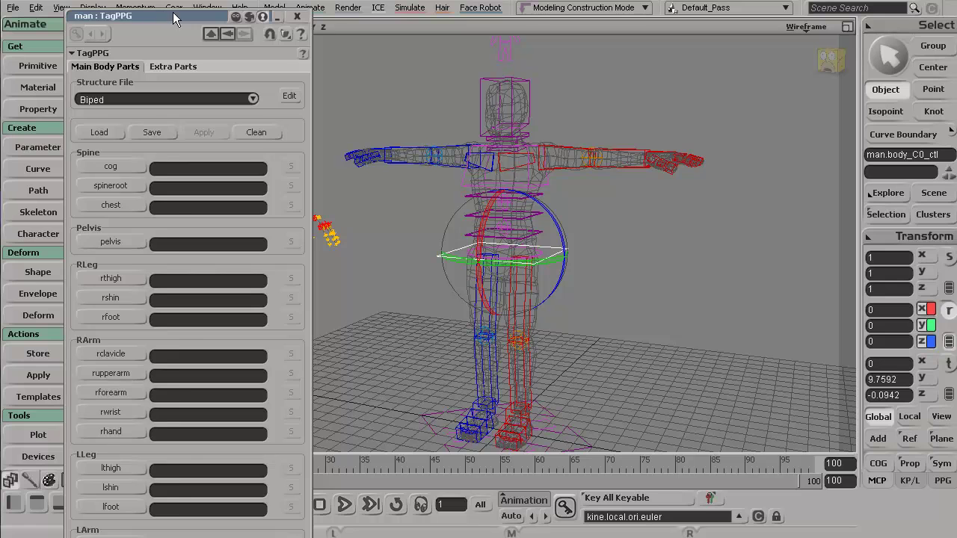
Look through the tag template files available for loading and leave without loading one.
drag(174, 18, 199, 9)
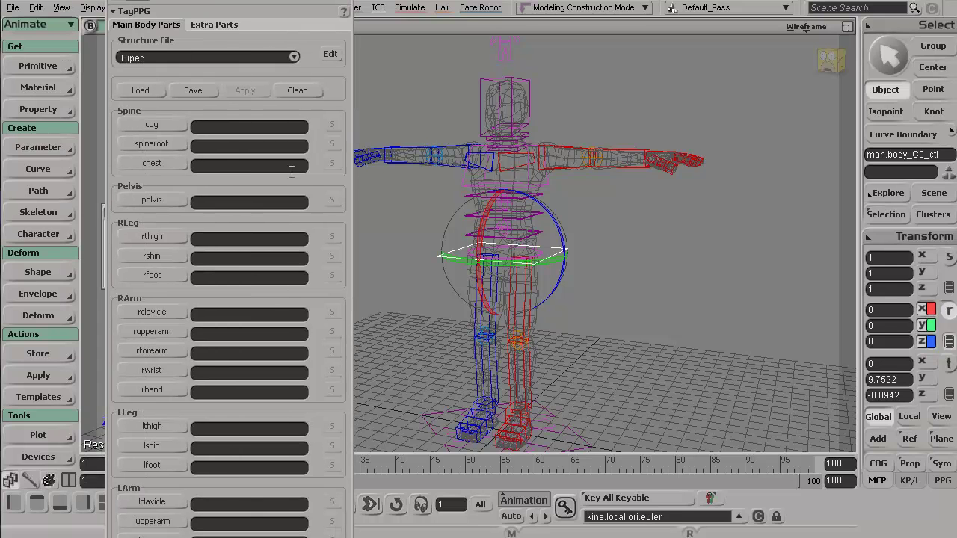
drag(629, 256, 663, 237)
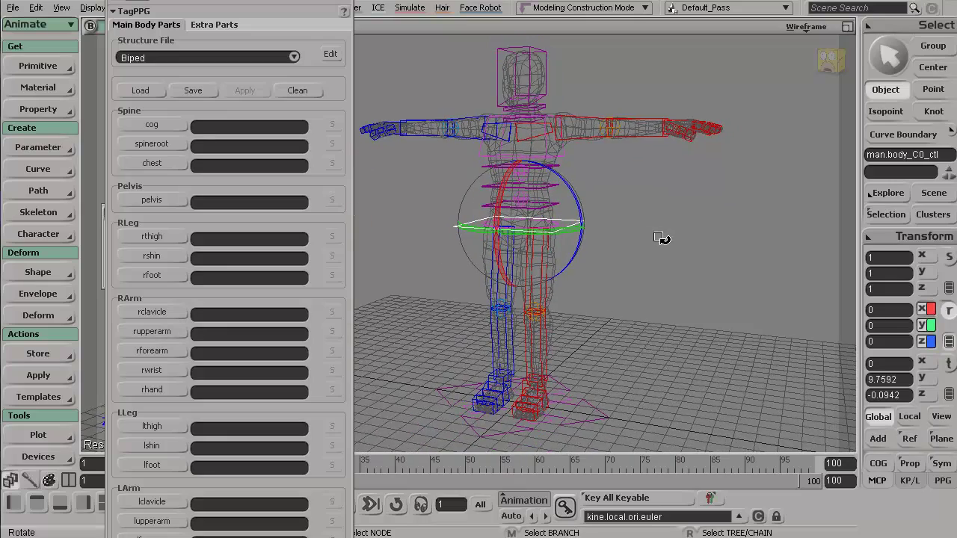
middle_drag(664, 239, 743, 248)
right_drag(744, 247, 720, 259)
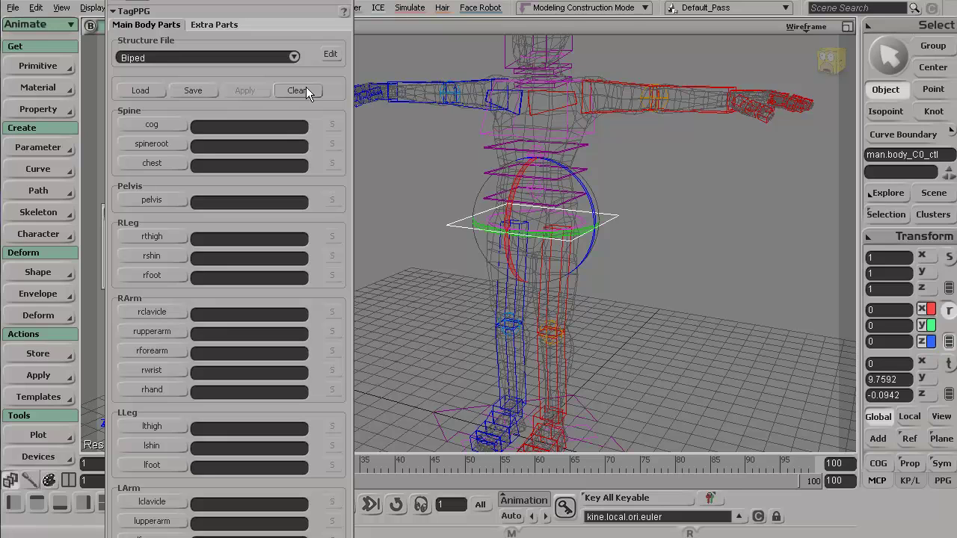
click(142, 91)
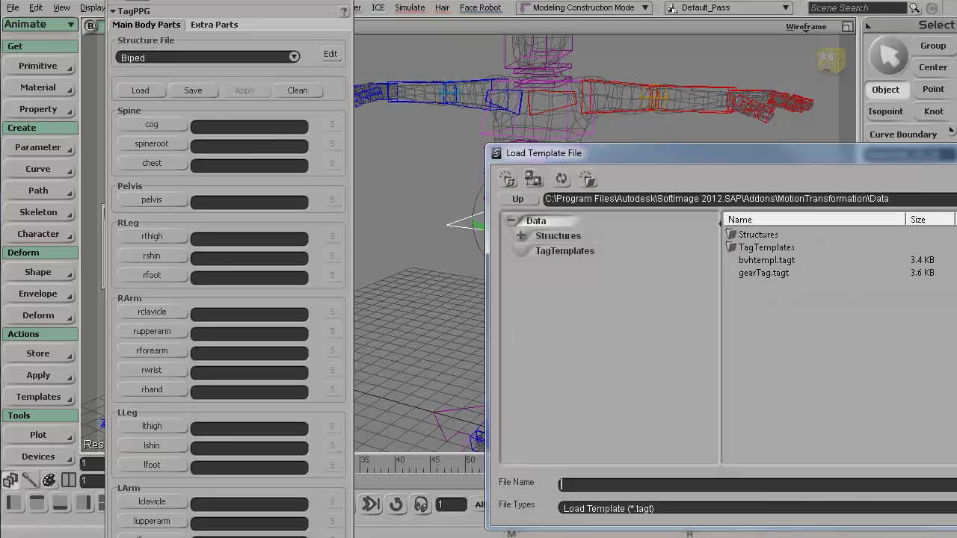
key(Escape)
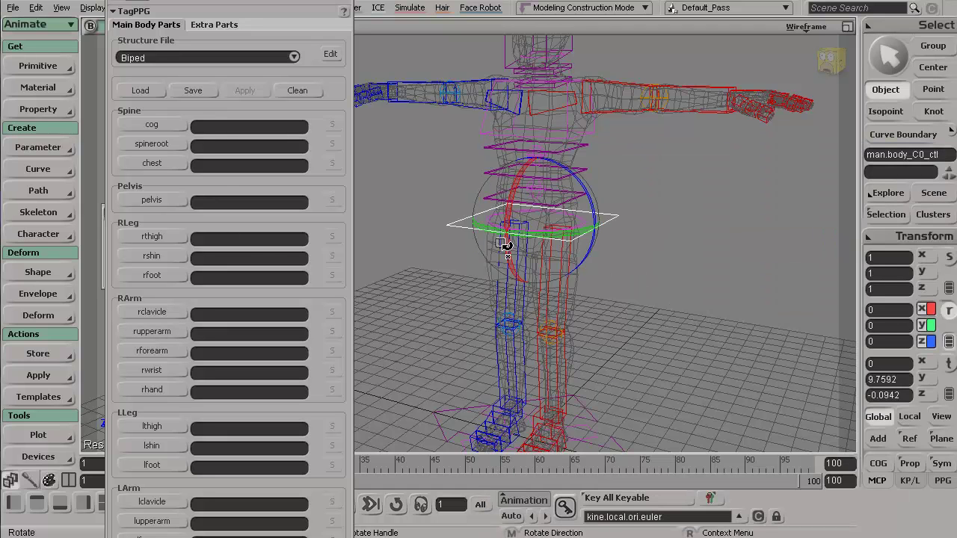
Tag the cog with the body control at the hips, body_C0_ctl.
key(s)
middle_drag(448, 250, 454, 227)
key(r)
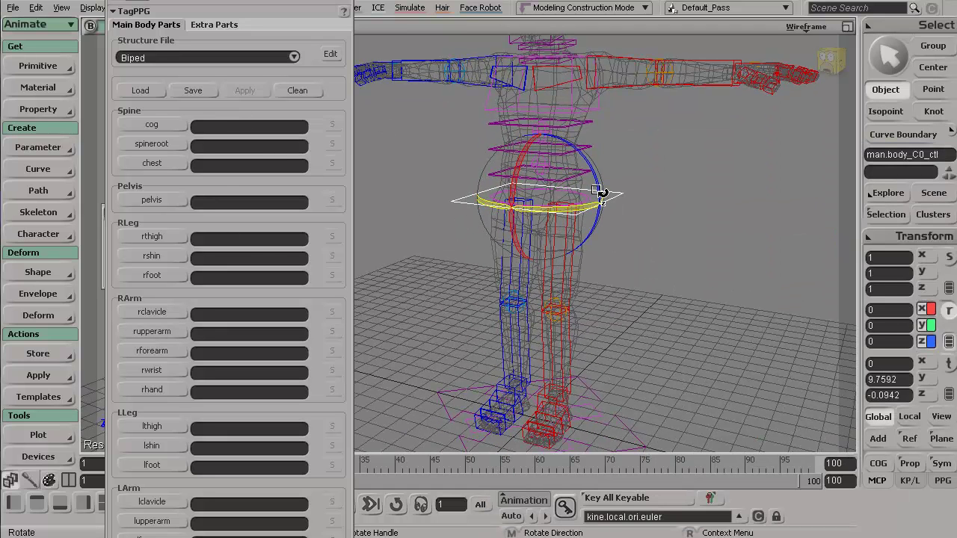
click(151, 125)
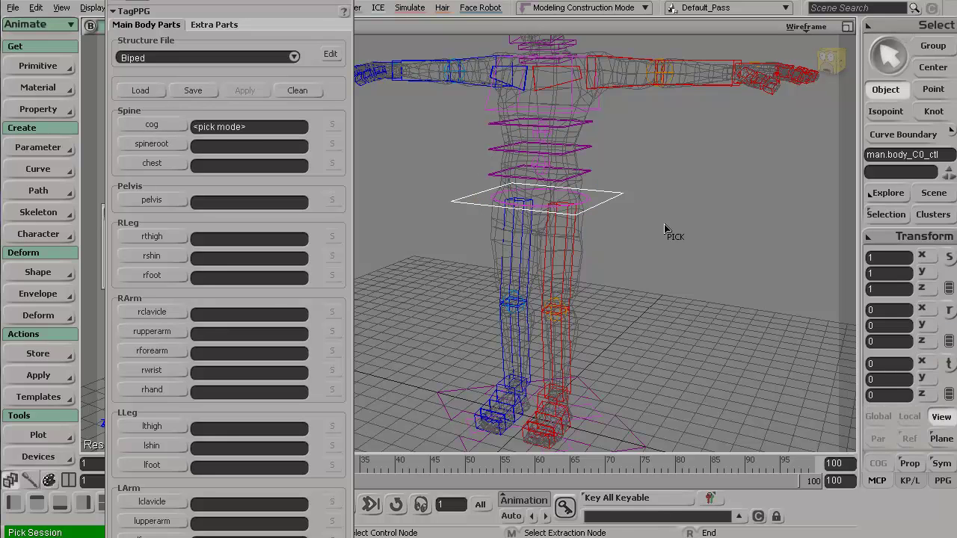
right_click(654, 248)
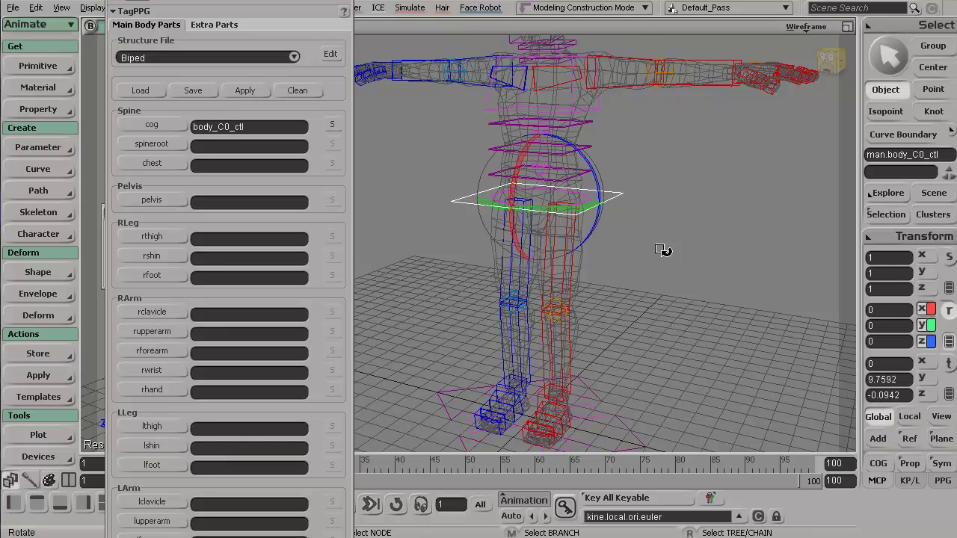
Tag spineroot with the lowest spine control, spine_C0_fk0_ctl, and chest with the upper spine control, spine_C0_ik1_ctl.
drag(660, 248, 666, 194)
click(650, 400)
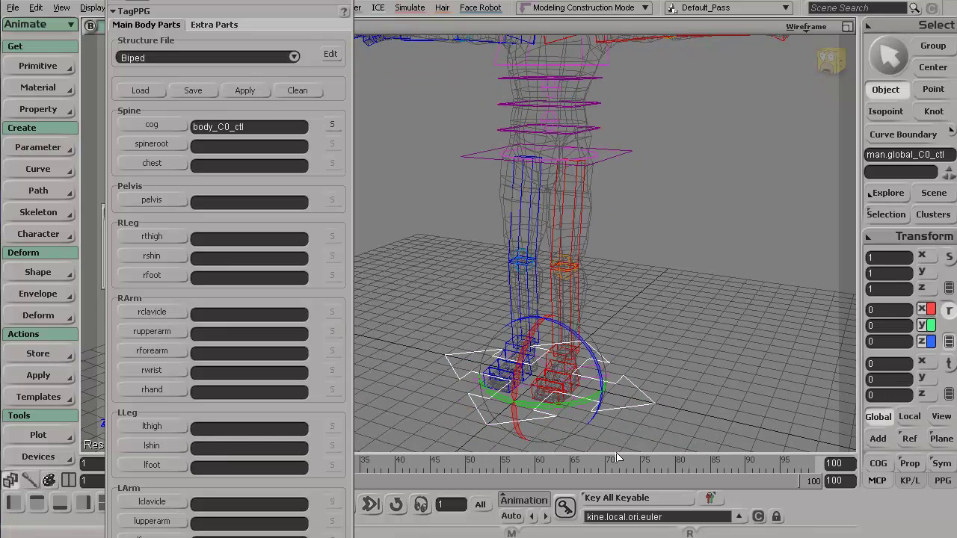
drag(756, 240, 701, 319)
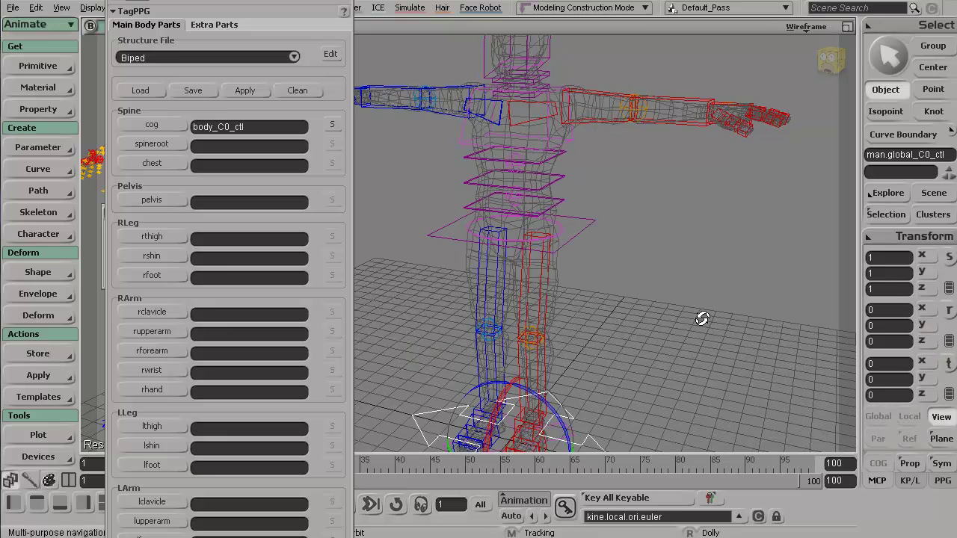
click(582, 216)
click(148, 144)
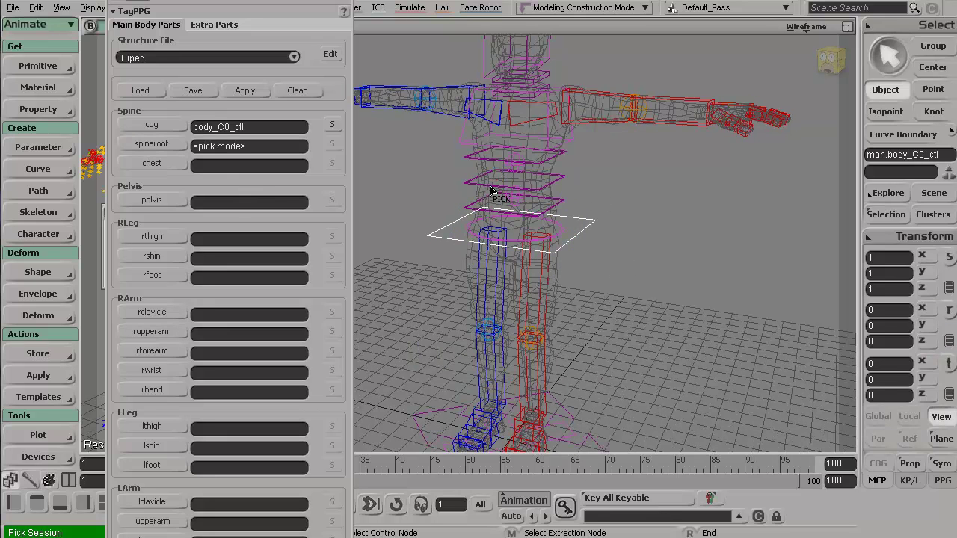
right_drag(589, 208, 581, 191)
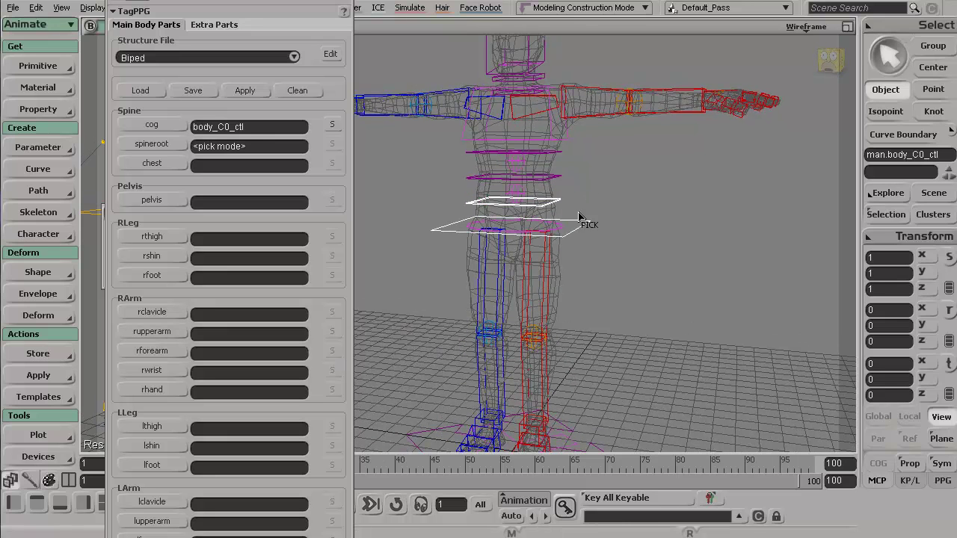
click(581, 218)
click(153, 164)
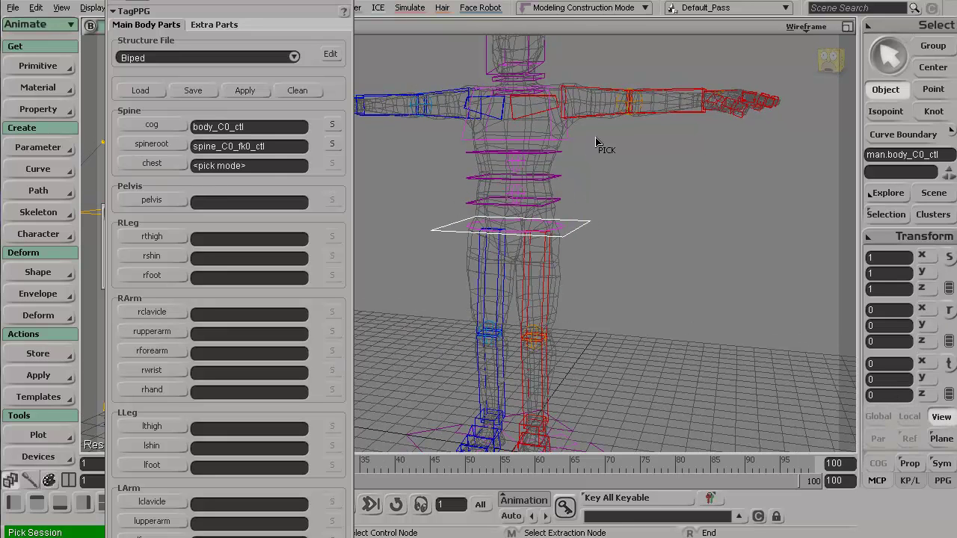
click(570, 142)
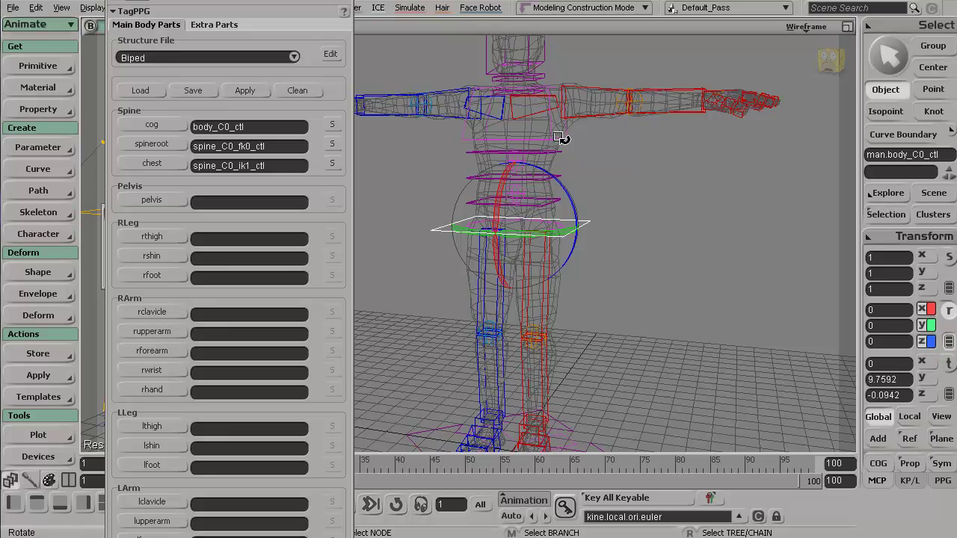
Try to tag the pelvis with the body control, dismiss the save failure notice and send the error report.
click(147, 200)
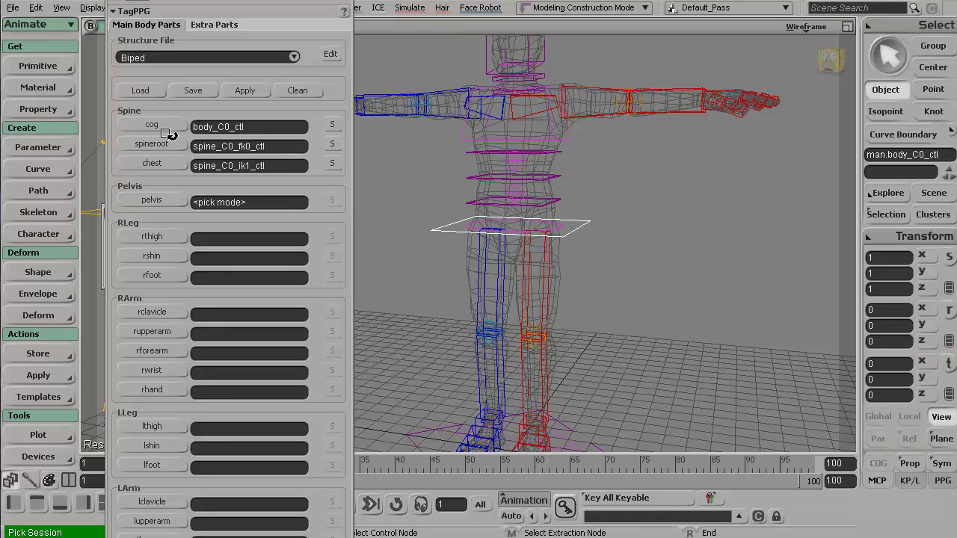
click(557, 234)
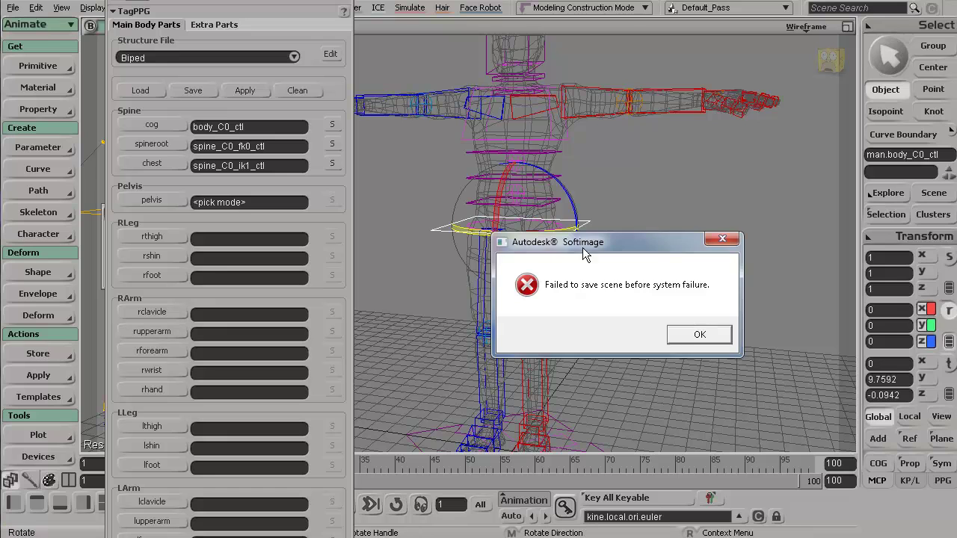
click(696, 336)
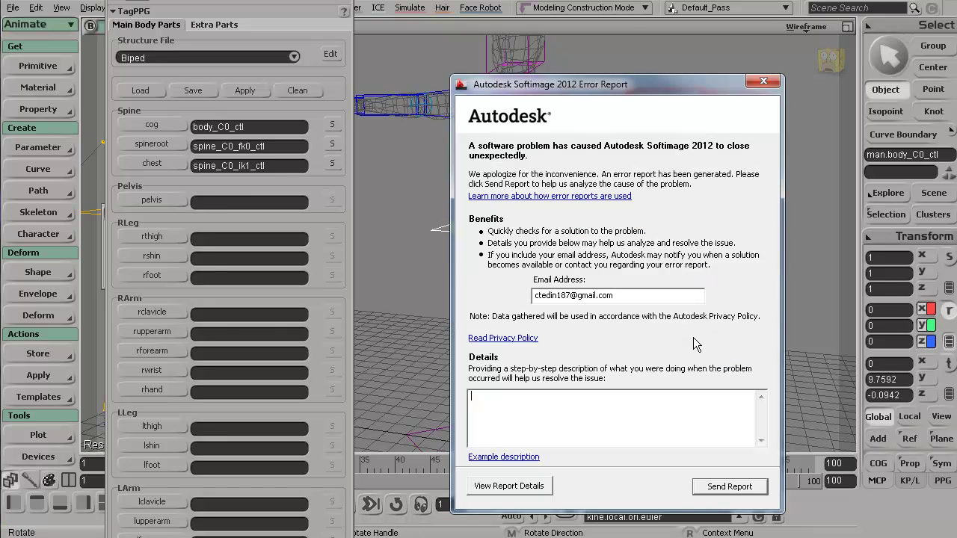
click(730, 487)
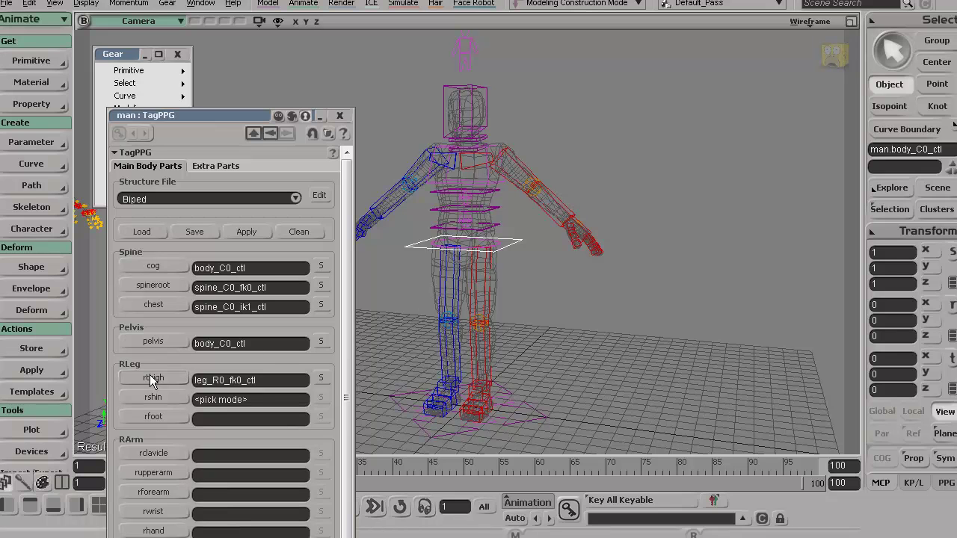
Tag rshin with the right lower leg's FK control, leg_R0_fk1_ctl.
click(442, 288)
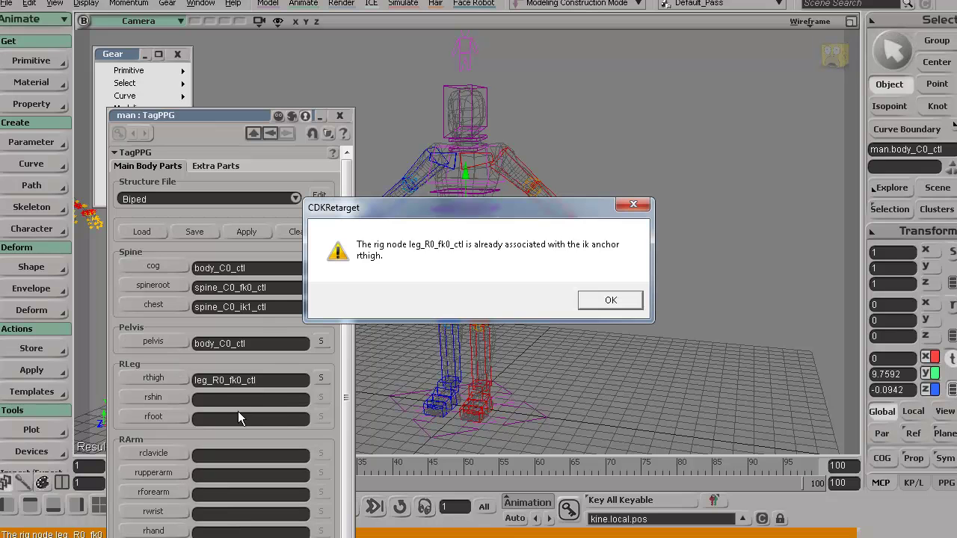
click(611, 299)
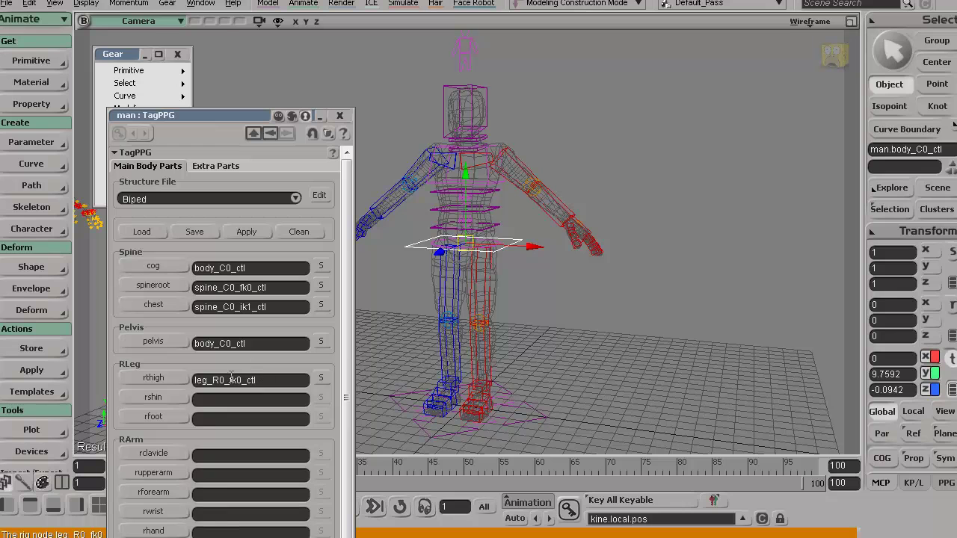
click(160, 398)
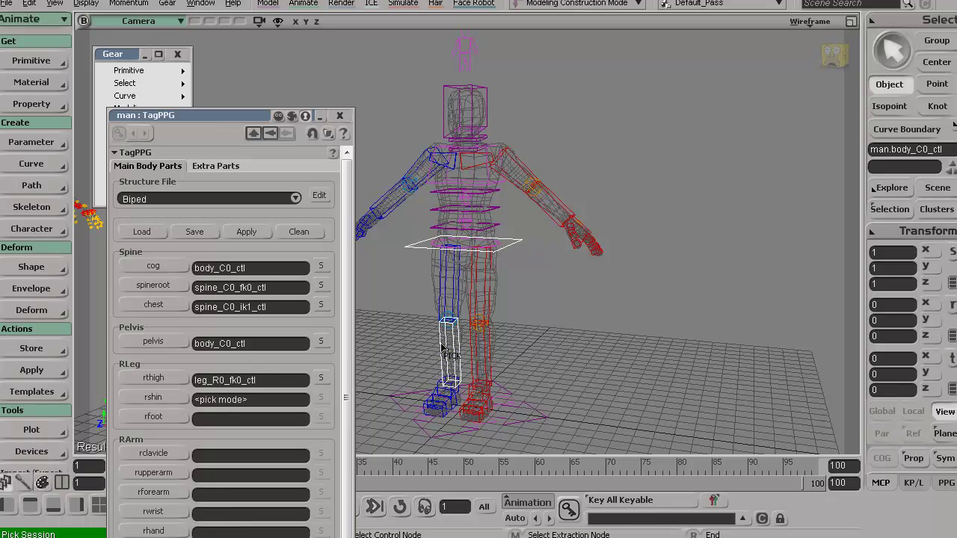
click(442, 344)
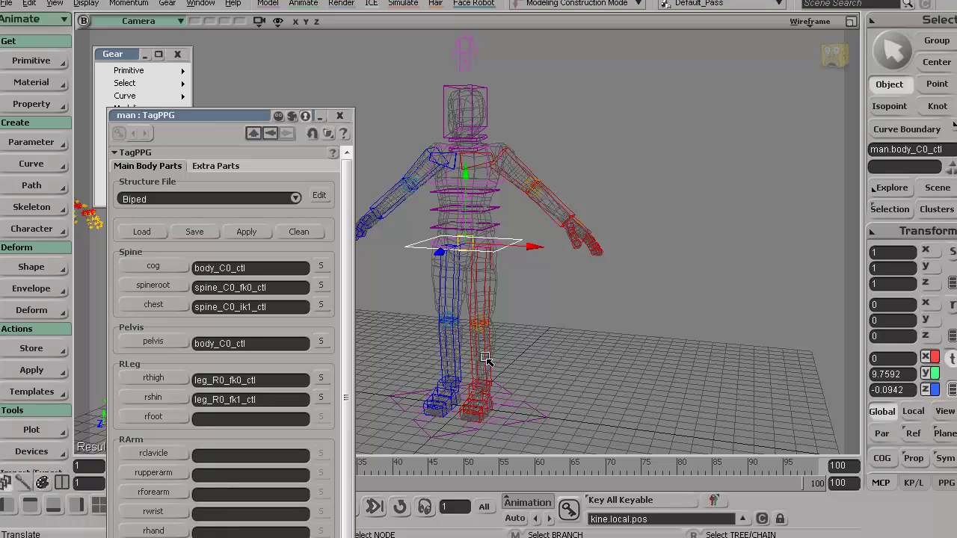
Tag rfoot with the right foot's FK control at the ankle, leg_R0_fk2_ctl.
alt+right_drag(484, 358, 581, 355)
alt+middle_drag(581, 355, 606, 282)
alt+drag(606, 282, 586, 278)
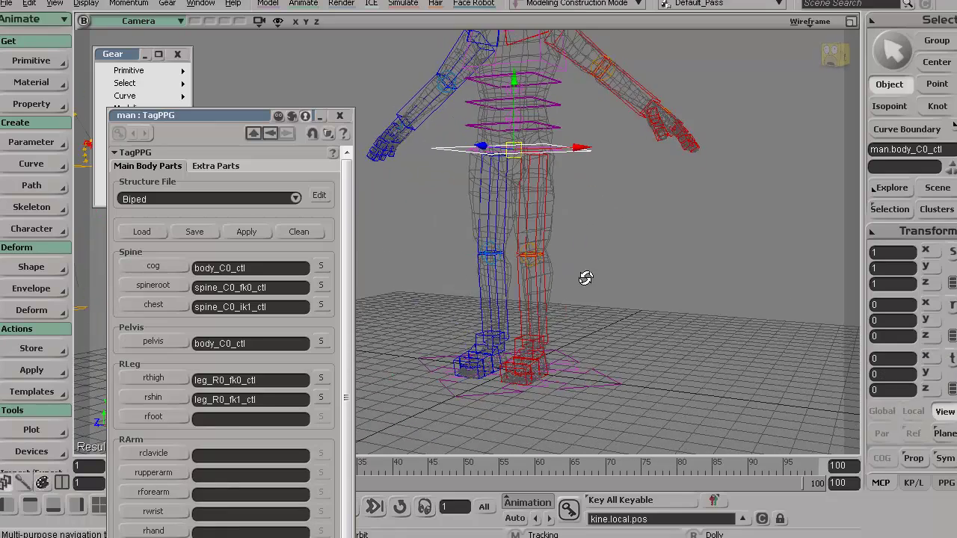
key(Escape)
click(154, 417)
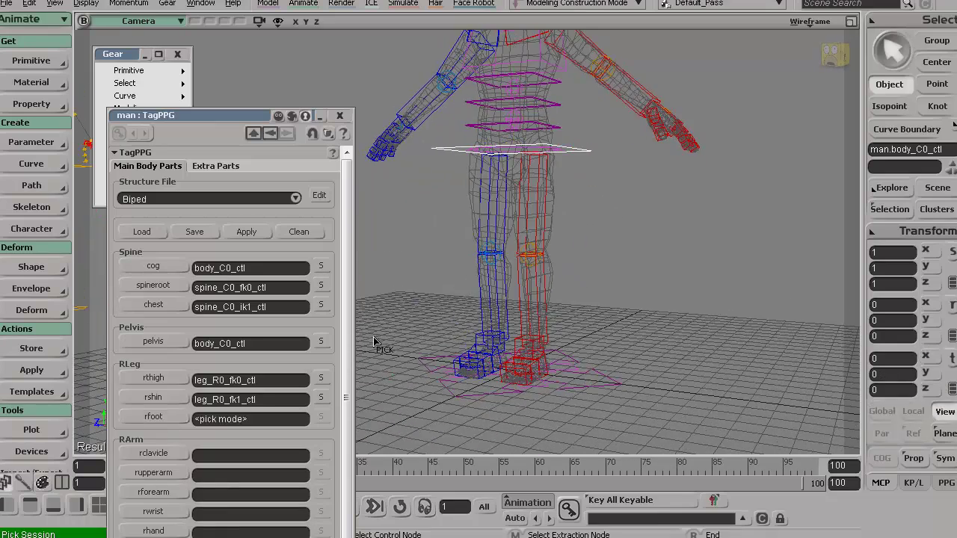
click(478, 341)
Tag rclavicle with the right shoulder control, shoulder_R0_fk0_ctl.
alt+right_drag(643, 340, 596, 332)
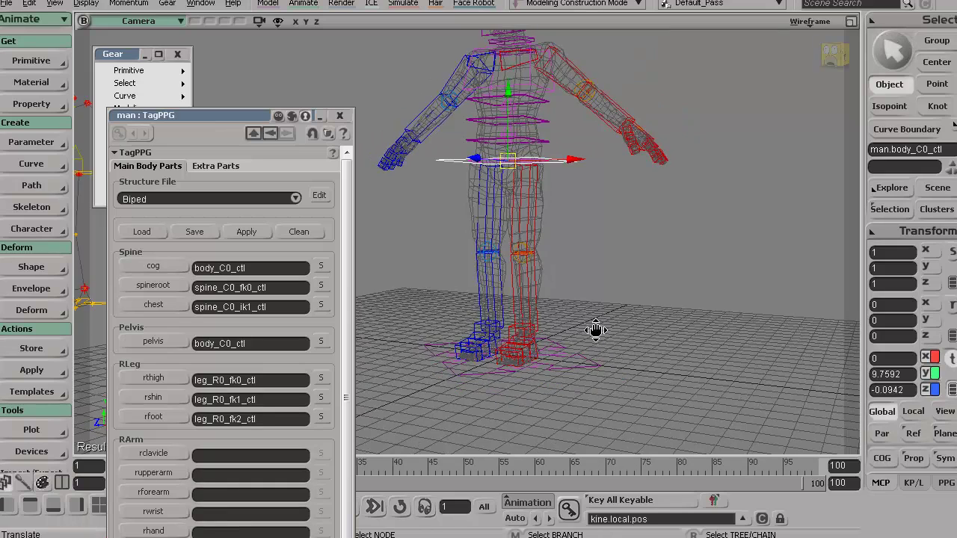
alt+middle_drag(596, 331, 591, 384)
scroll(460, 342, up, 5)
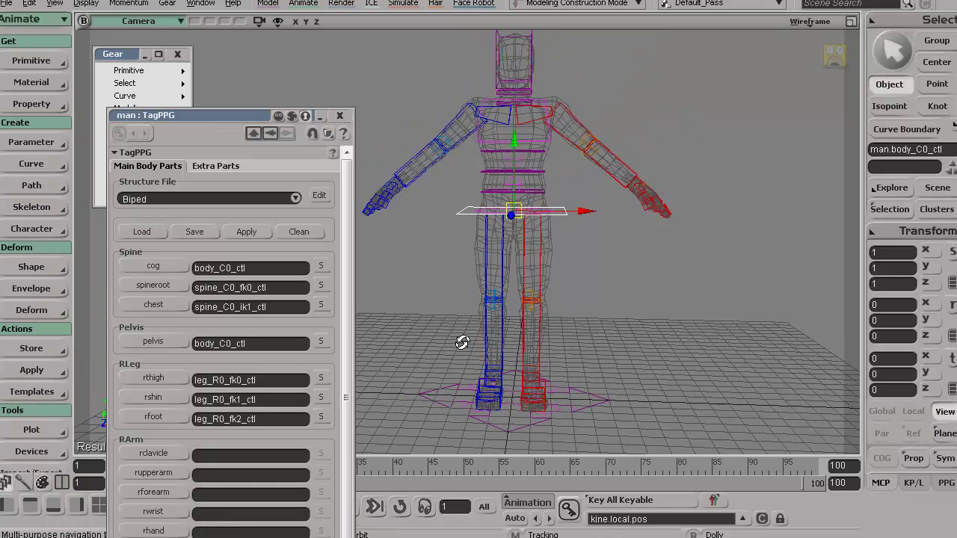
alt+drag(593, 367, 536, 382)
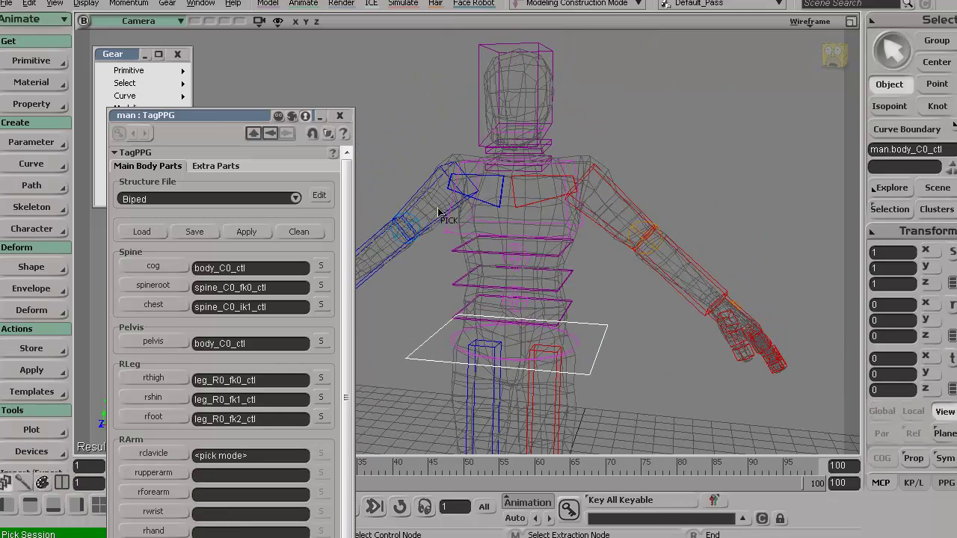
click(485, 208)
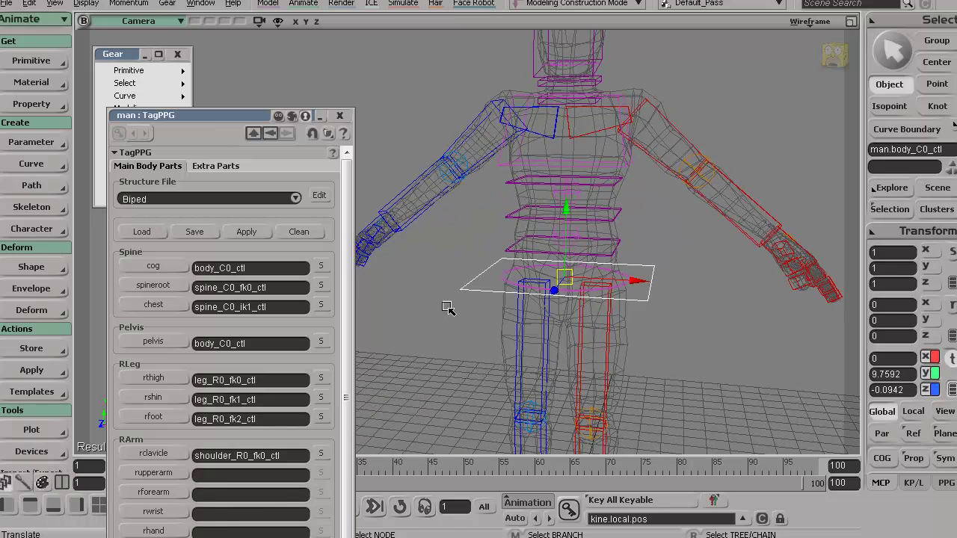
Tag rupperarm with the right upper arm control arm_R0_fk0_ctl and rforearm with the forearm control arm_R0_fk1_ctl.
click(175, 478)
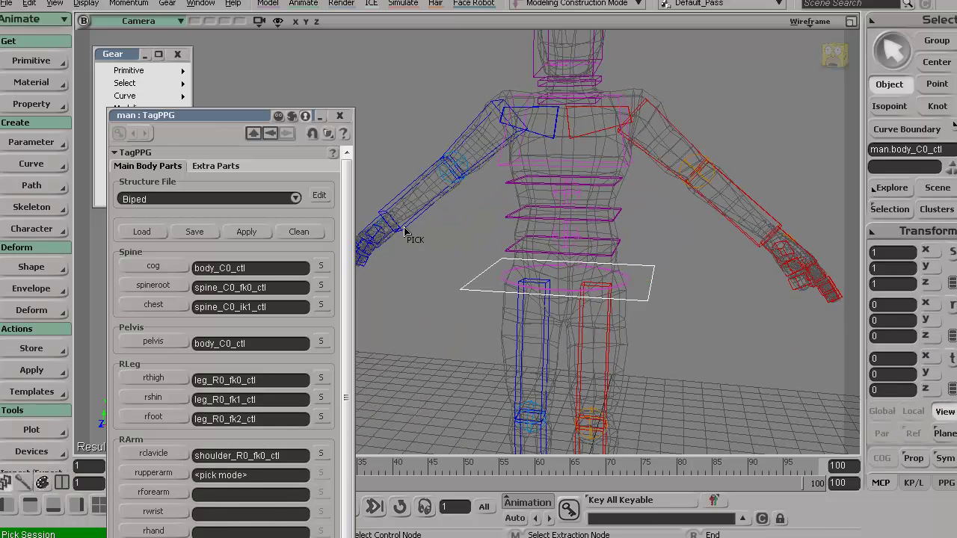
click(488, 174)
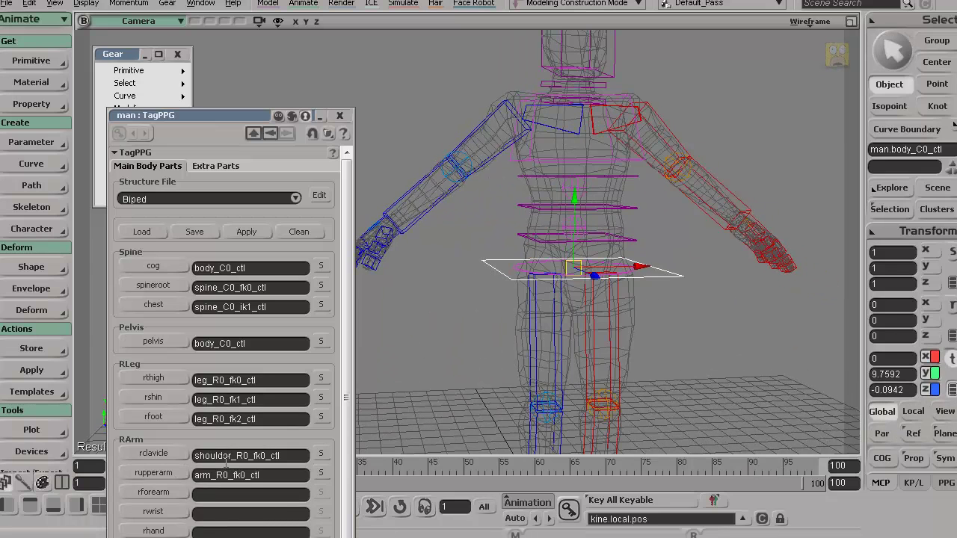
click(152, 492)
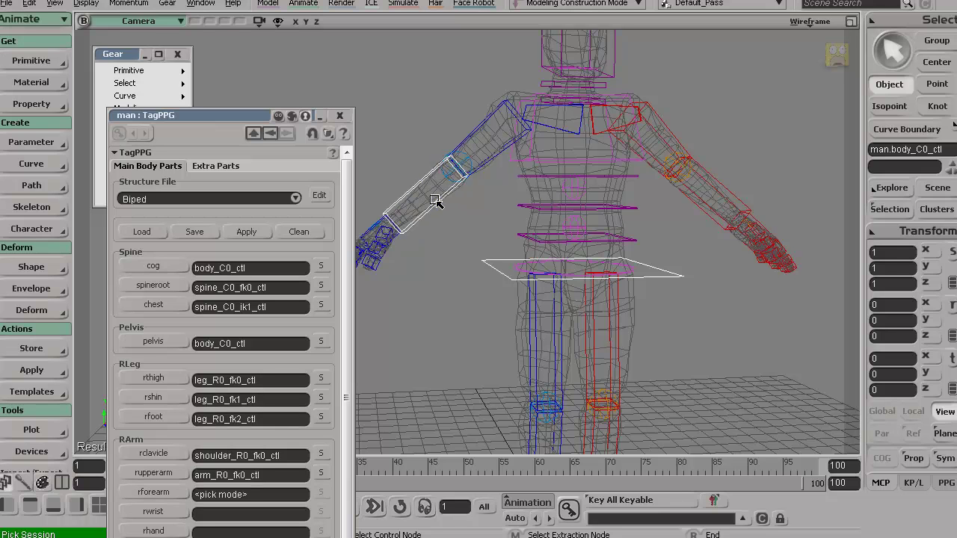
click(439, 207)
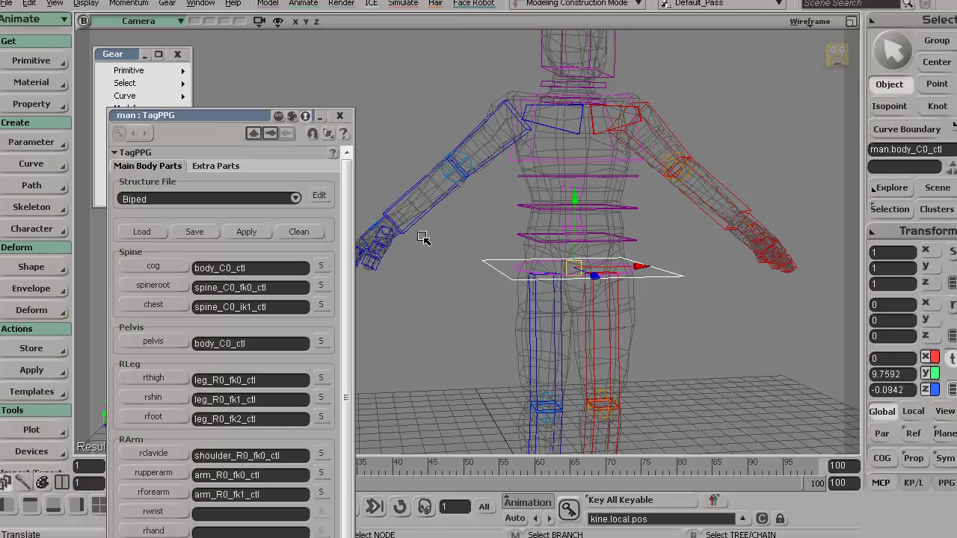
Check the right upper arm and forearm controls and tag rwrist with the right hand control, arm_R0_fk2_ctl.
click(566, 128)
click(483, 132)
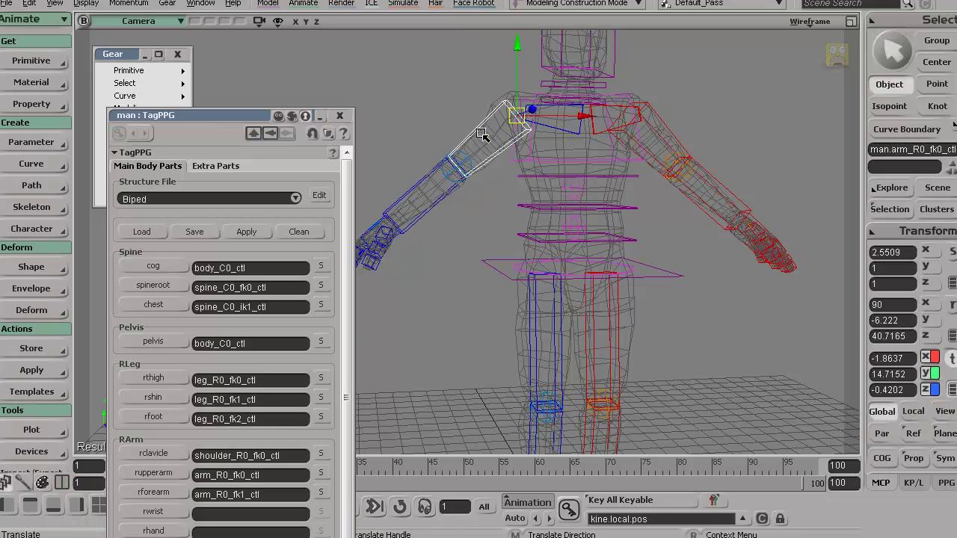
click(423, 187)
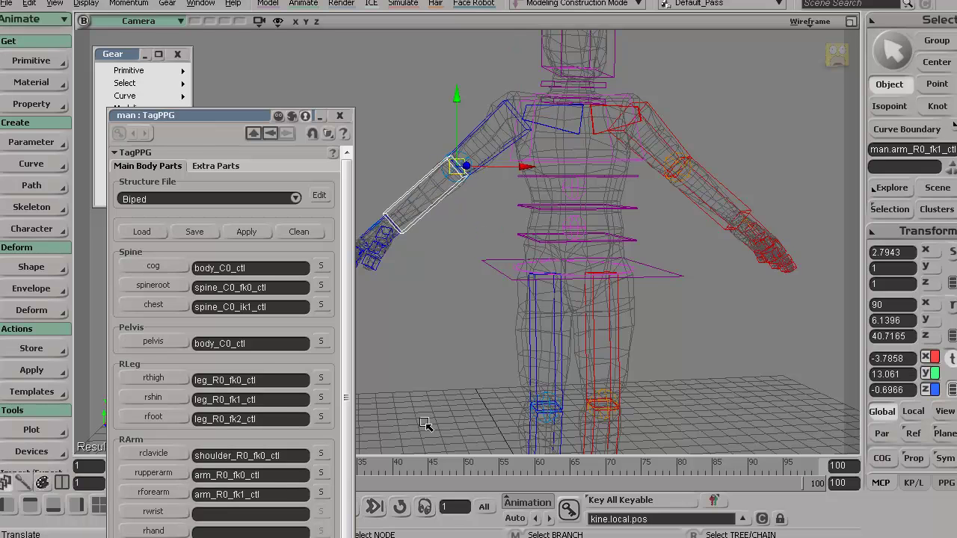
click(194, 513)
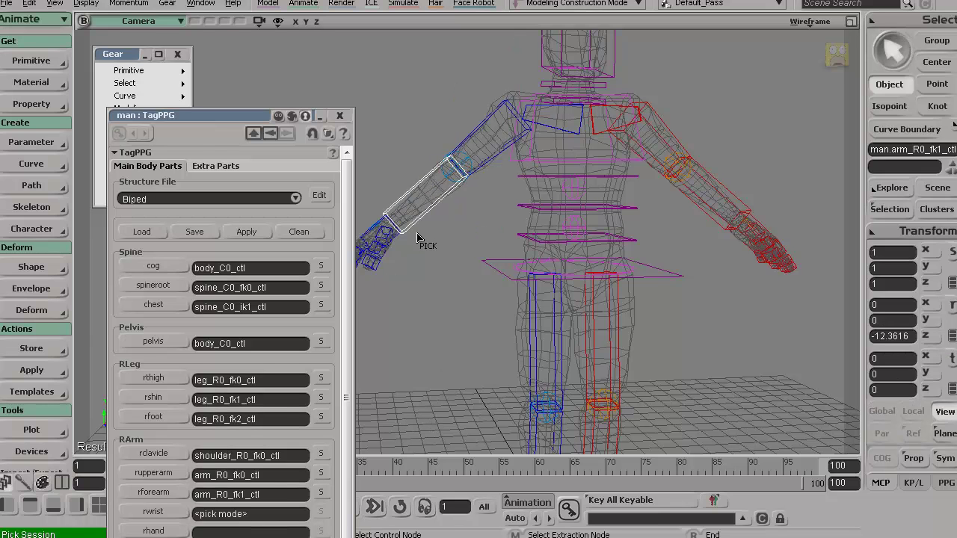
click(367, 234)
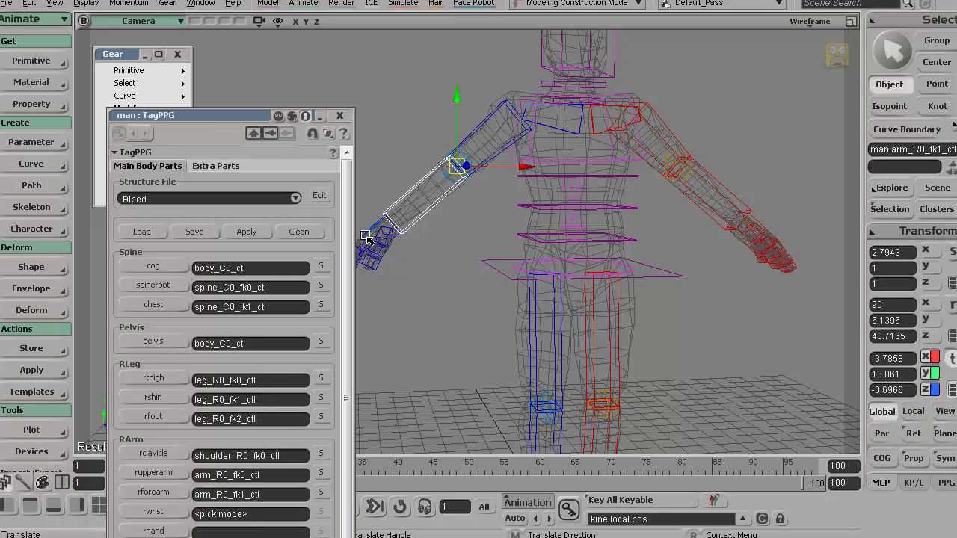
alt+drag(432, 251, 506, 280)
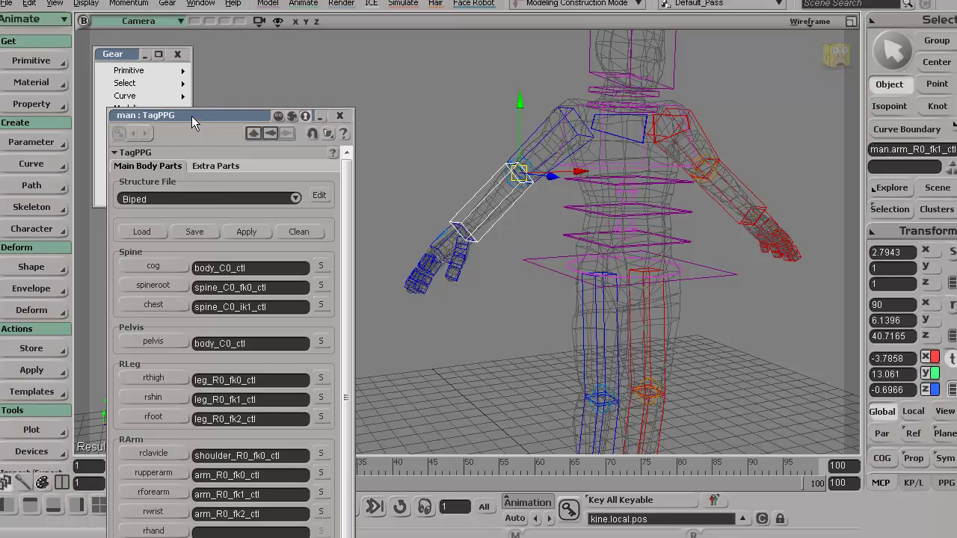
Move the TagPPG window higher and look through the filled-in tags for the spine, pelvis, legs and arms.
drag(192, 116, 179, 2)
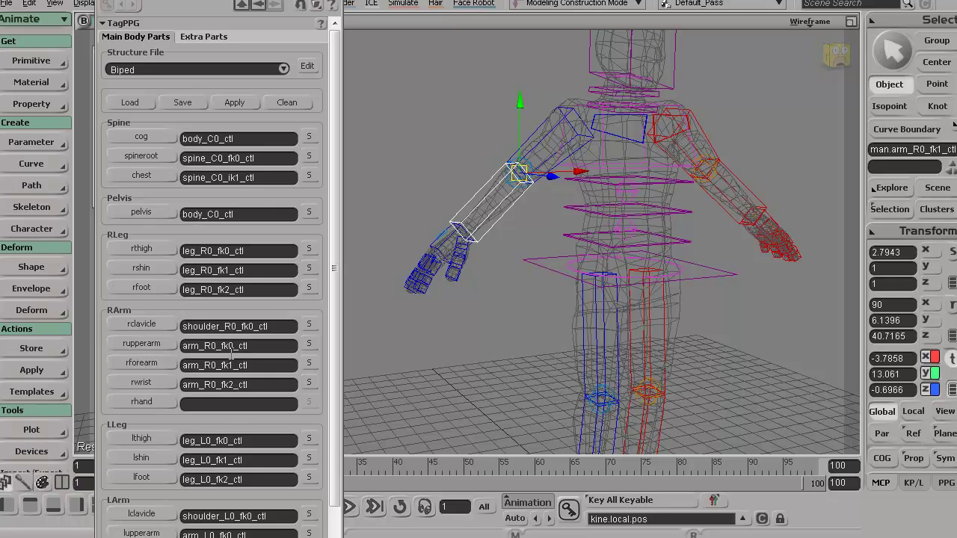
drag(335, 281, 333, 368)
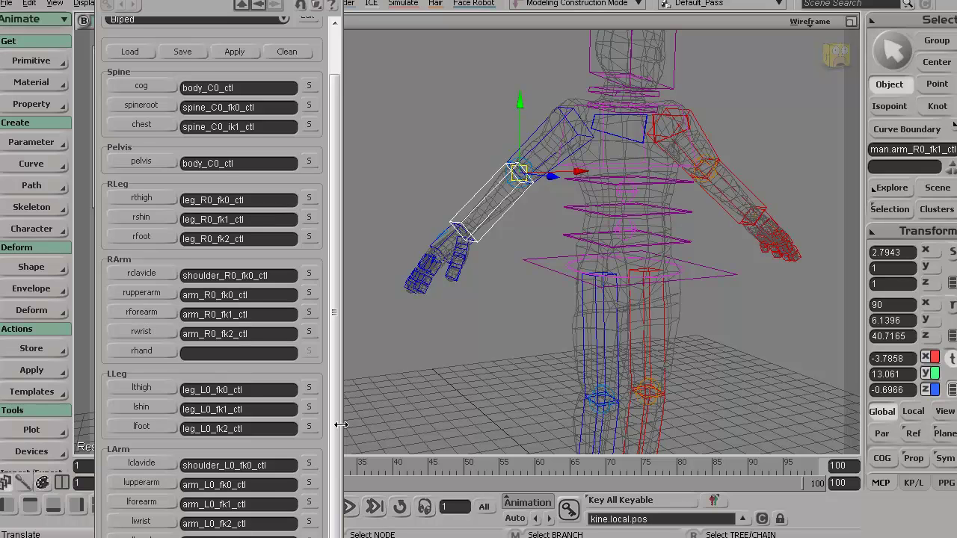
scroll(339, 417, up, 2)
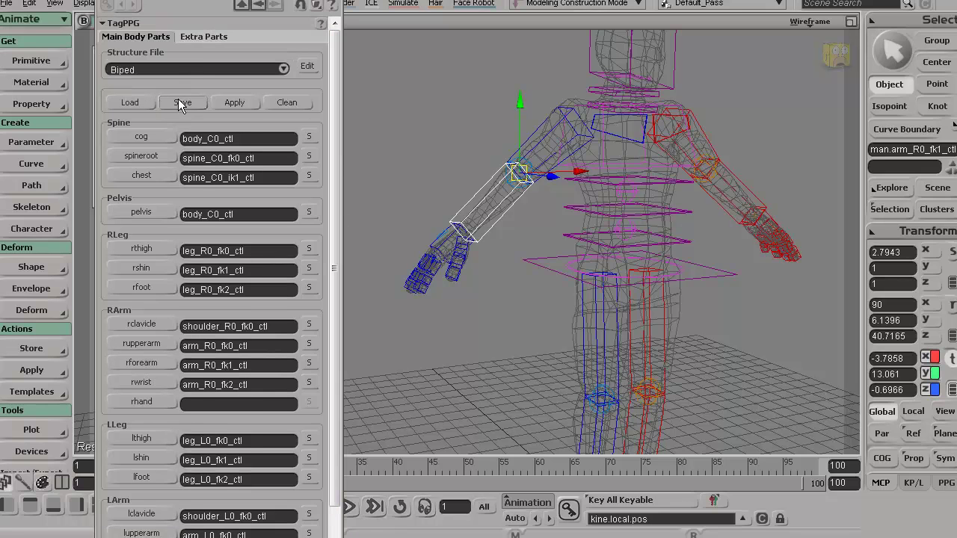
Save the Gear rig's tags as a new template file named gearTag2.tagt.
click(181, 104)
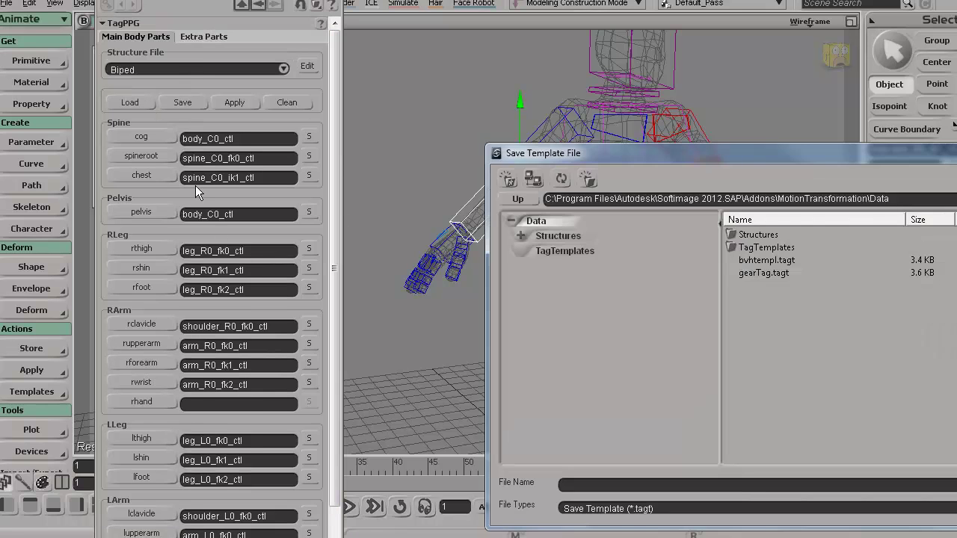
click(748, 274)
click(600, 484)
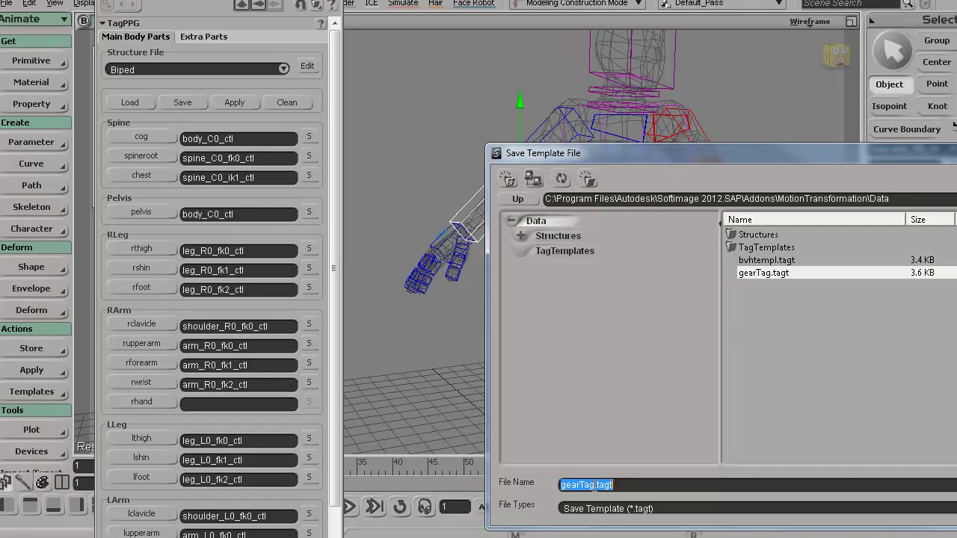
click(597, 484)
text(2)
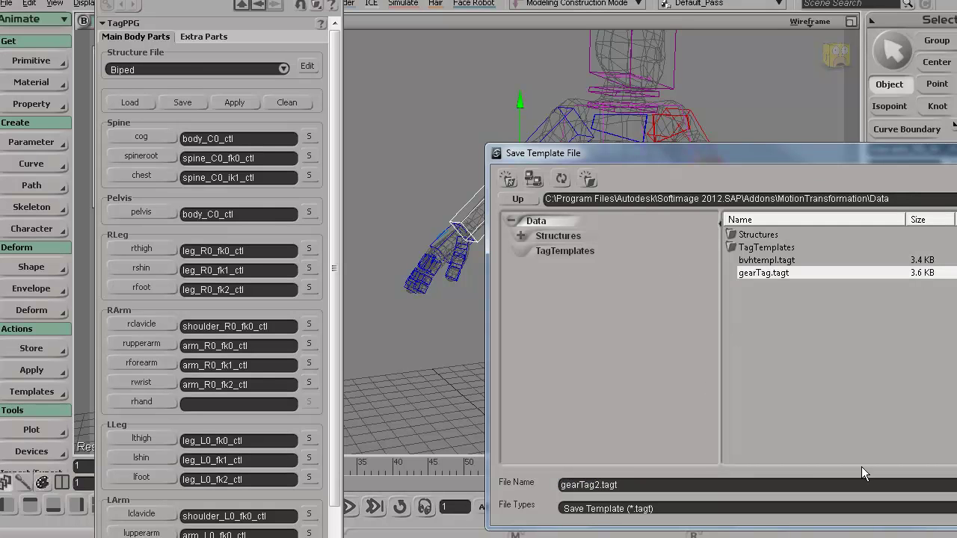
key(Return)
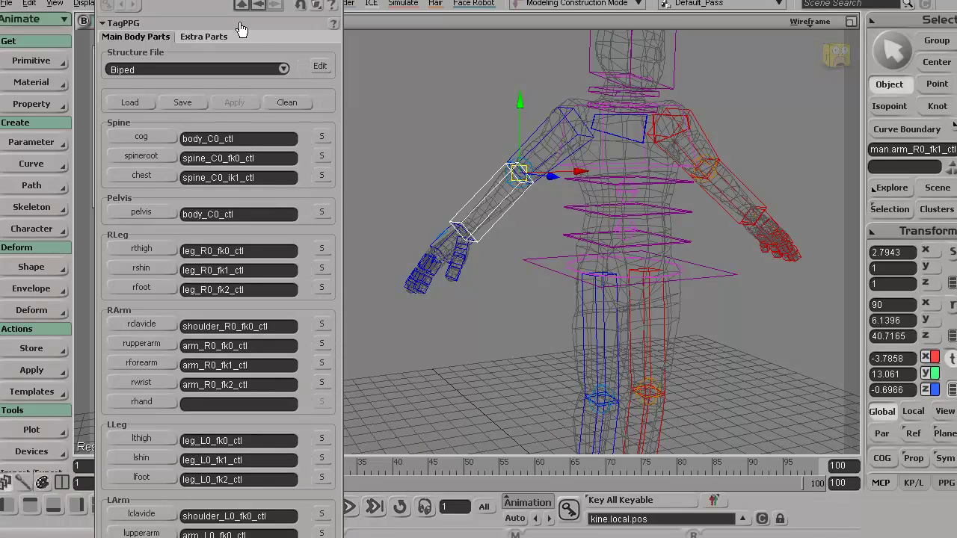
Select the rig's global control, global_C0_ctl, at the feet and close the TagPPG window.
key(s)
drag(630, 329, 569, 219)
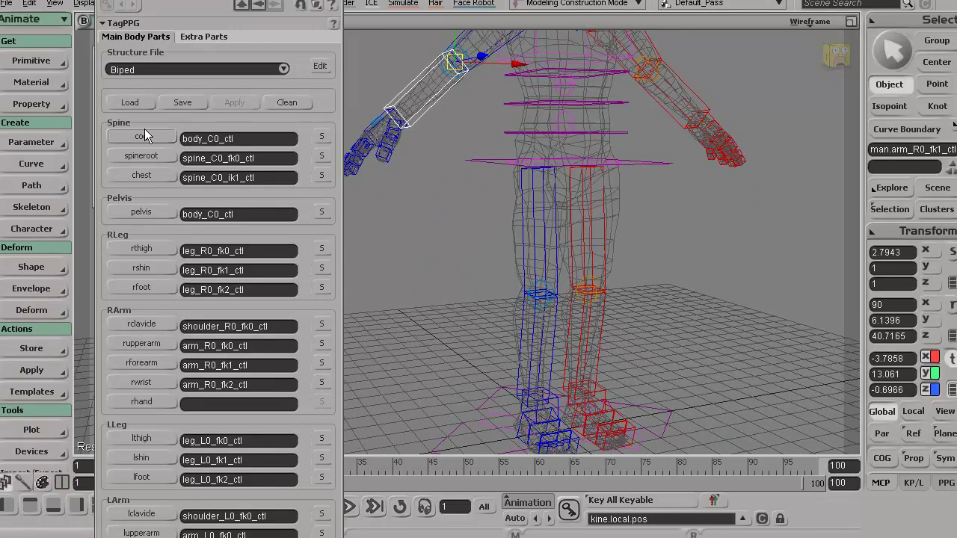
key(s)
drag(658, 275, 631, 213)
click(614, 350)
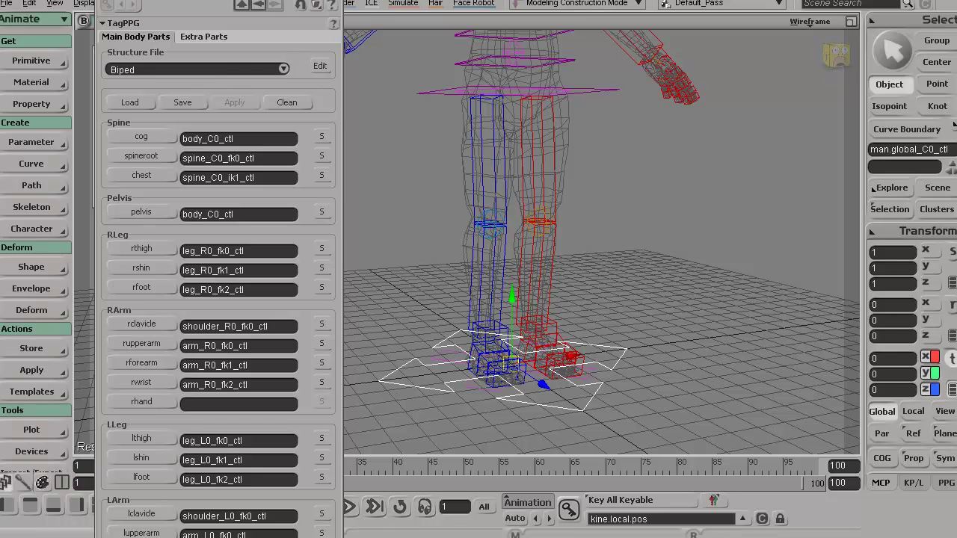
click(334, 0)
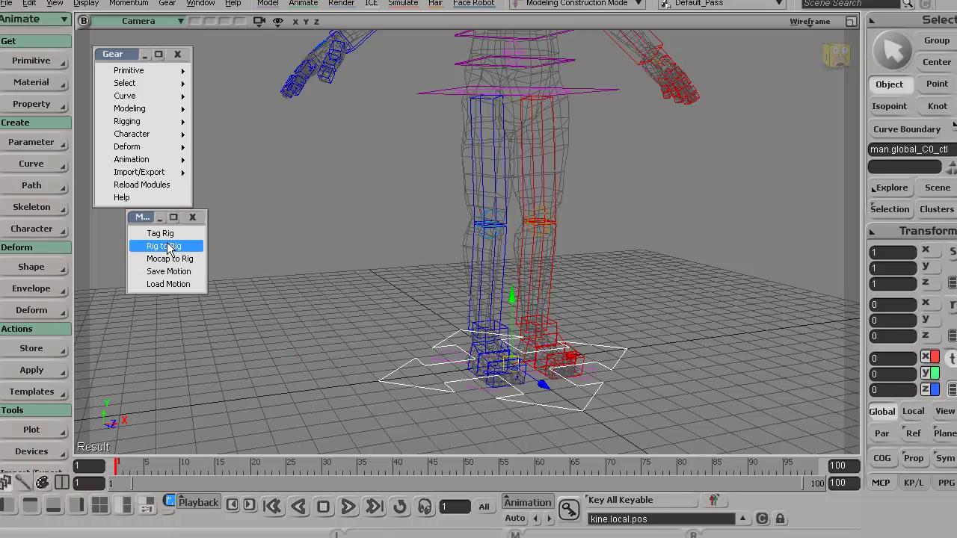
Open MOTOR's Mocap to Rig tool with man as target and choose BioVision Motion Capture (*.BVH) as the source file type.
drag(140, 219, 113, 219)
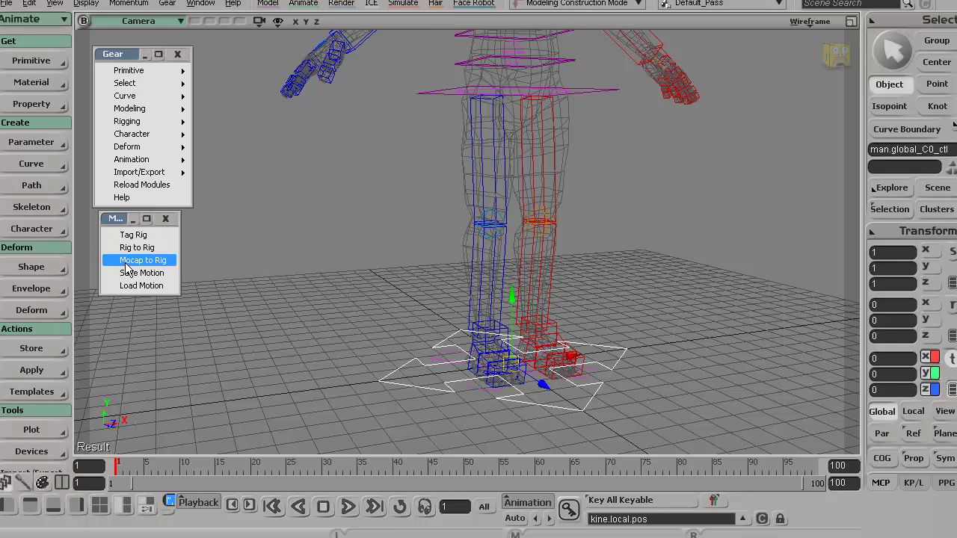
click(163, 266)
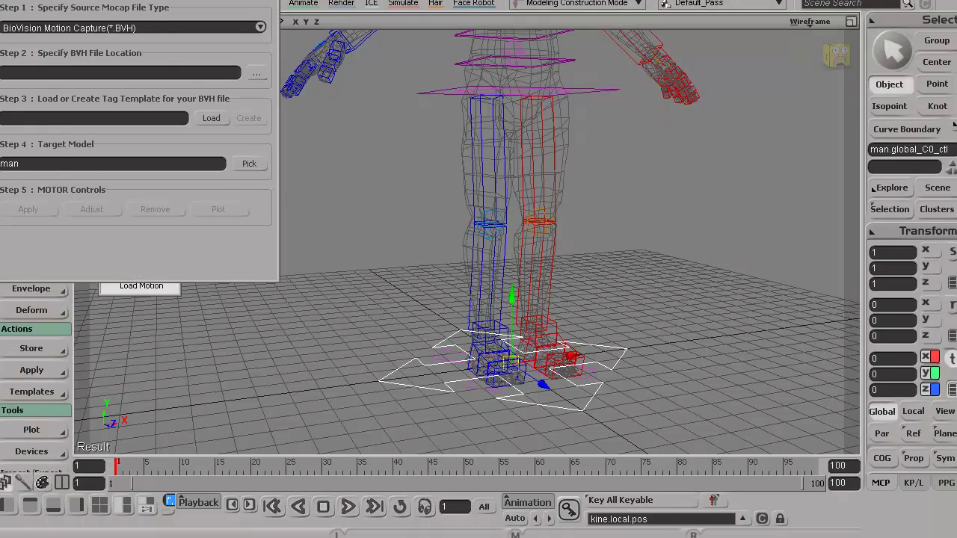
drag(132, 0, 205, 136)
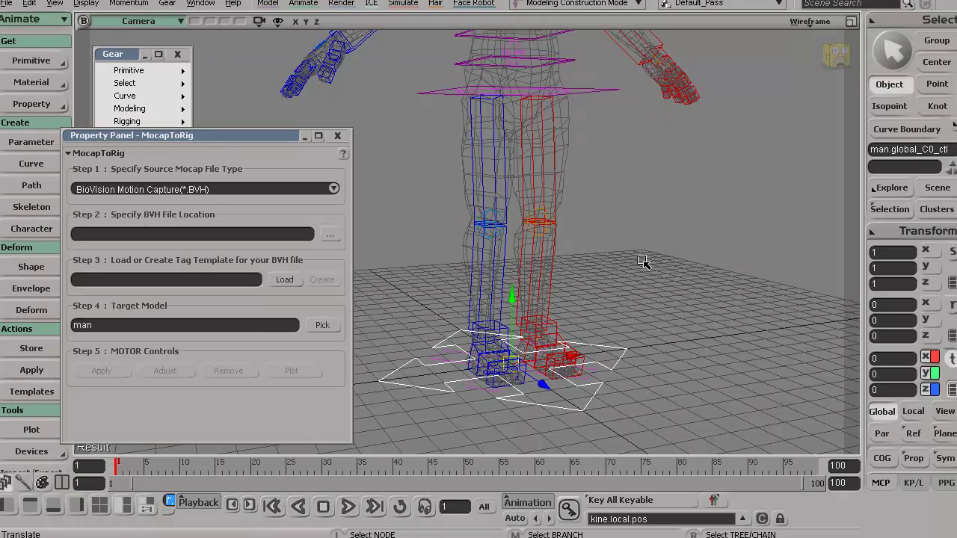
drag(643, 261, 683, 318)
middle_drag(683, 318, 569, 310)
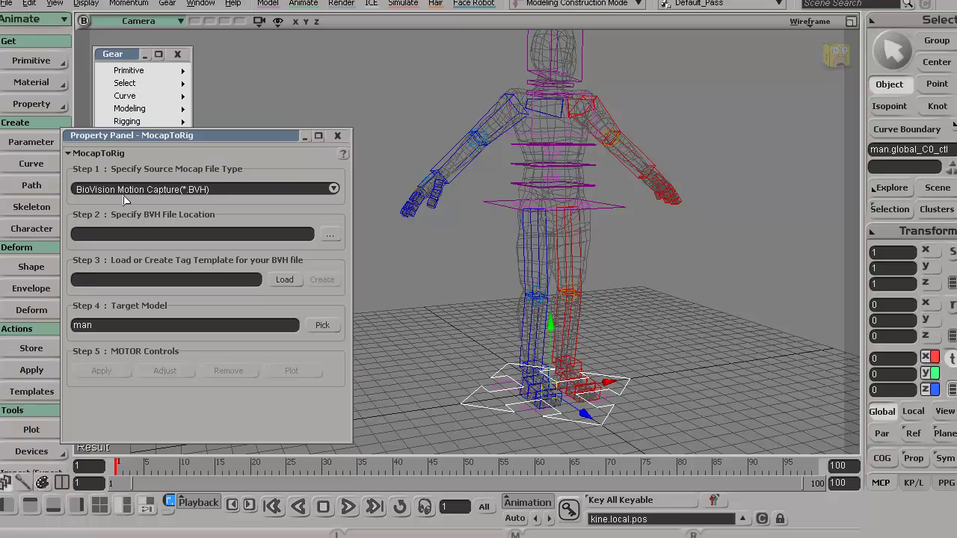
click(265, 192)
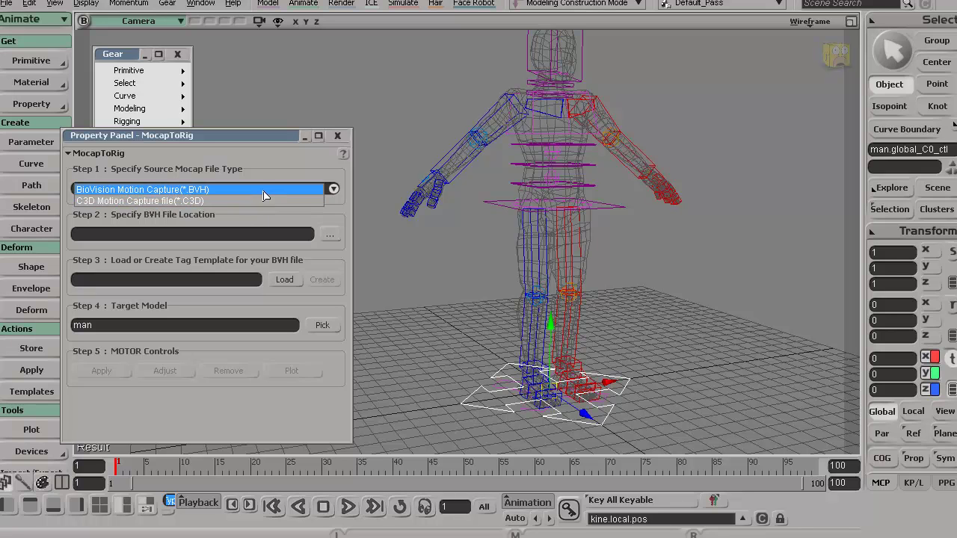
click(265, 191)
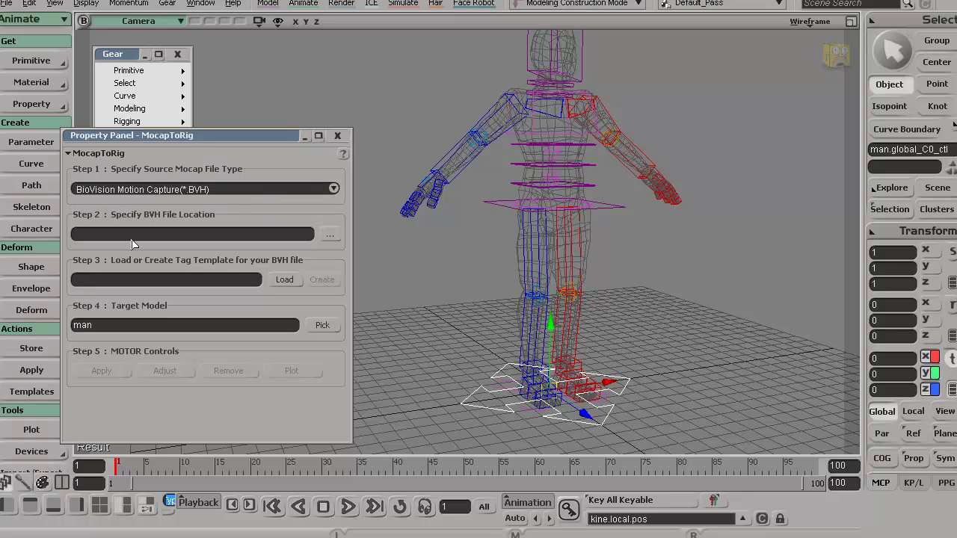
Set the BVH file location to 2012-01-10_14-40-48_Take 22(8).bvh.
click(330, 235)
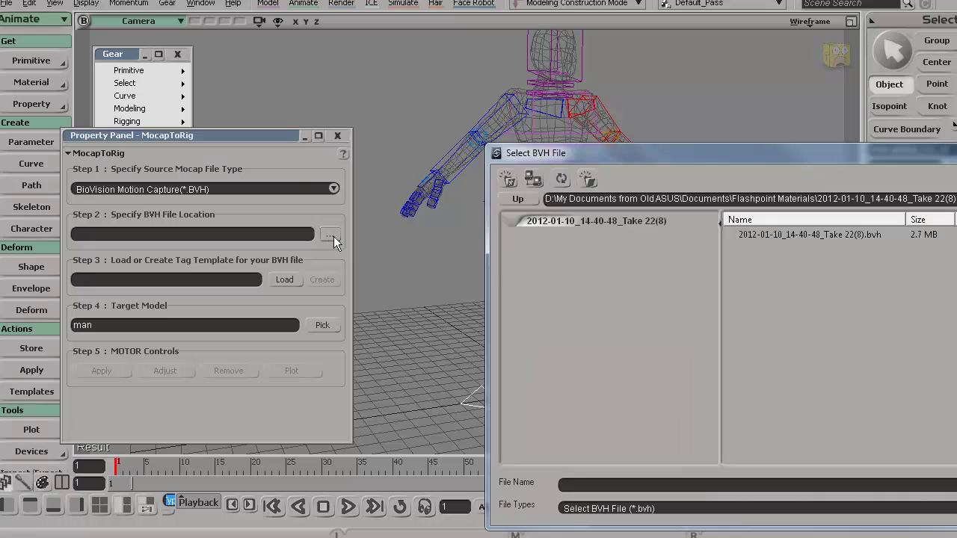
double_click(780, 234)
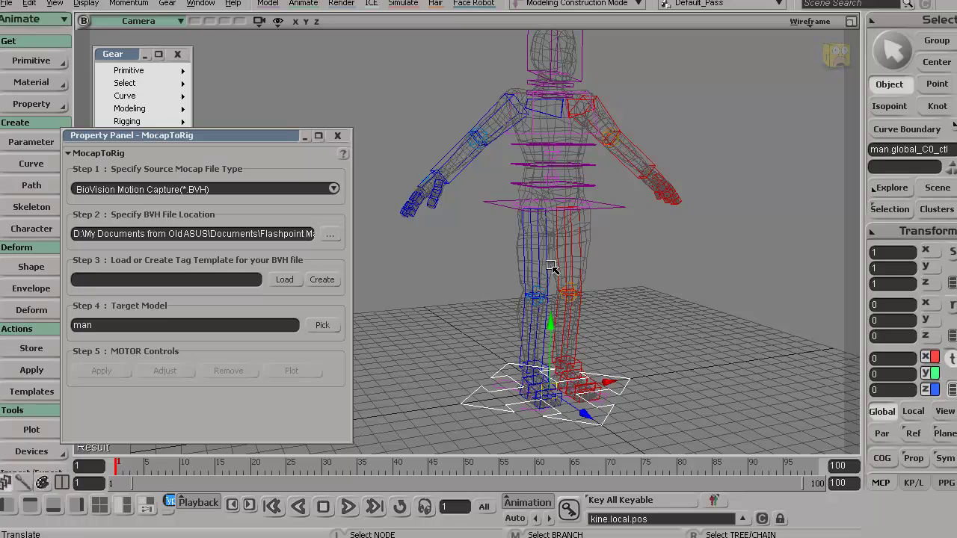
mouse_move(582, 300)
alt+right_down()
mouse_move(665, 301)
mouse_move(598, 298)
alt+right_up()
alt+middle_drag(599, 299, 562, 289)
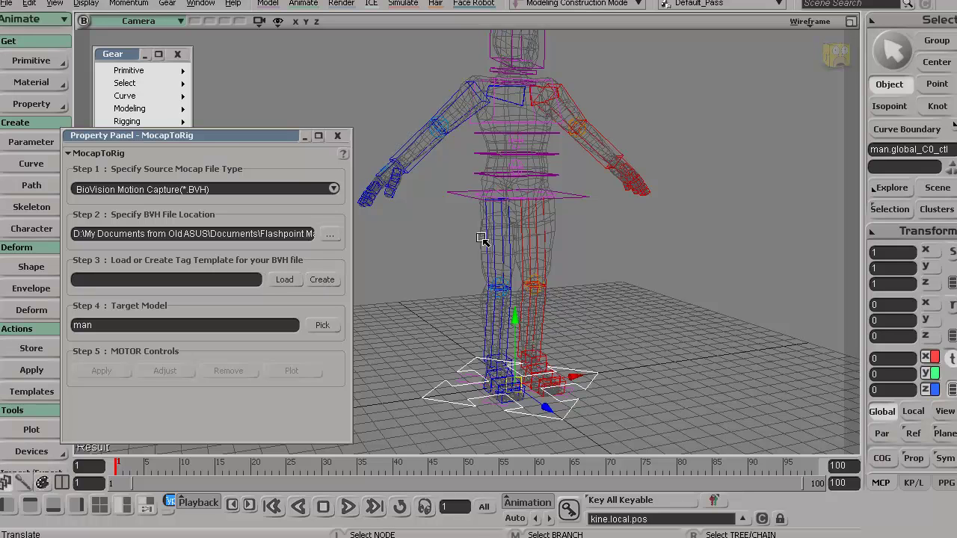
Cancel loading an existing tag template and create a new one for the BVH file.
click(284, 279)
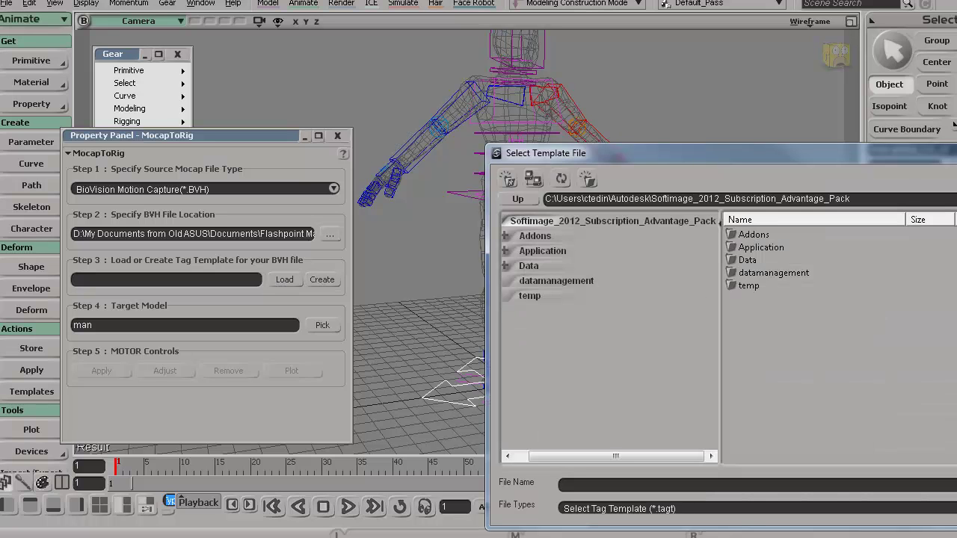
key(Escape)
click(321, 280)
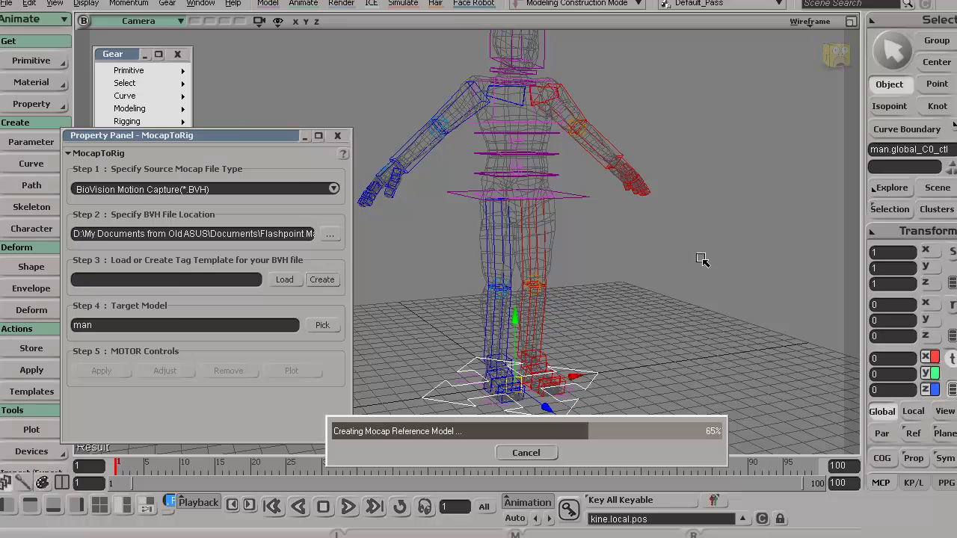
Tag cog with the mocap skeleton's Hips joint and spineroot with the Ab joint just above it.
alt+middle_drag(634, 287, 666, 300)
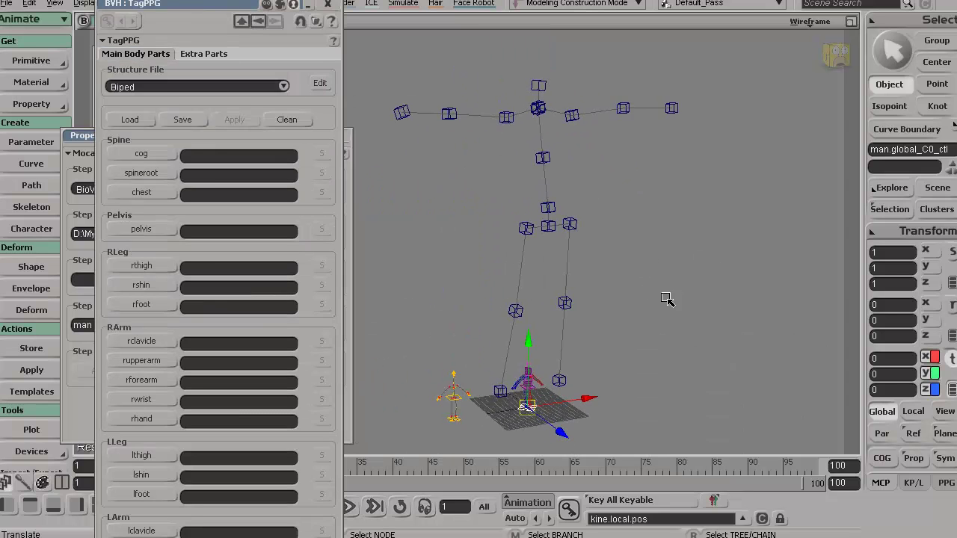
alt+drag(666, 299, 626, 301)
key(space)
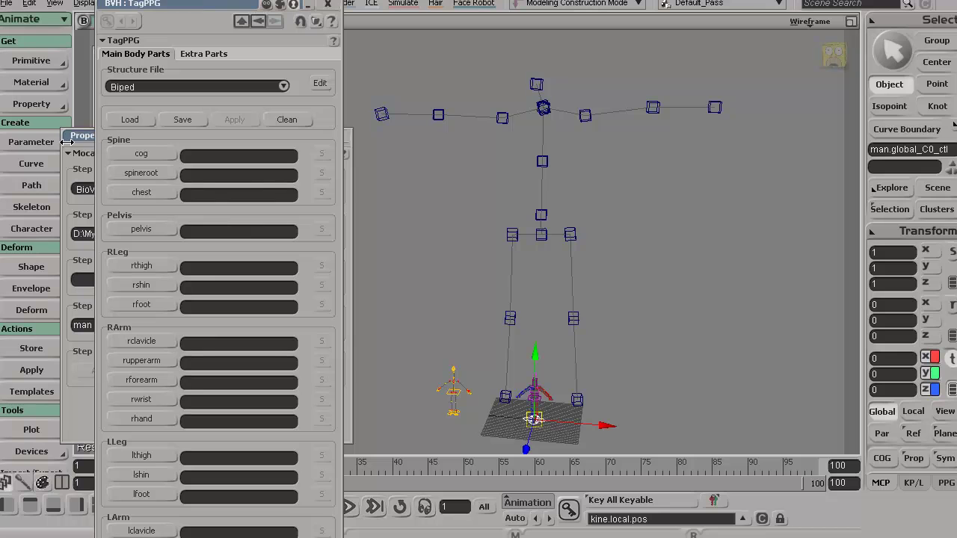
scroll(502, 246, up, 3)
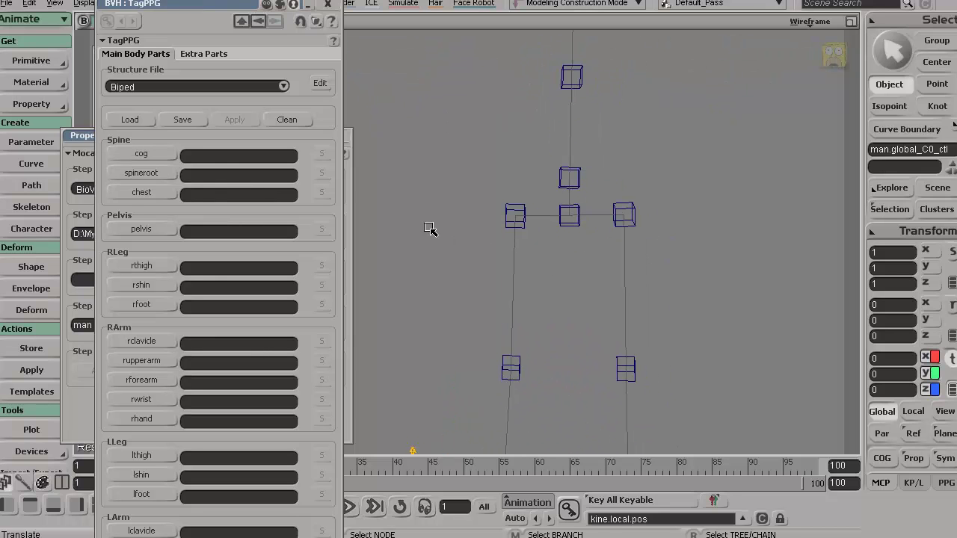
click(153, 154)
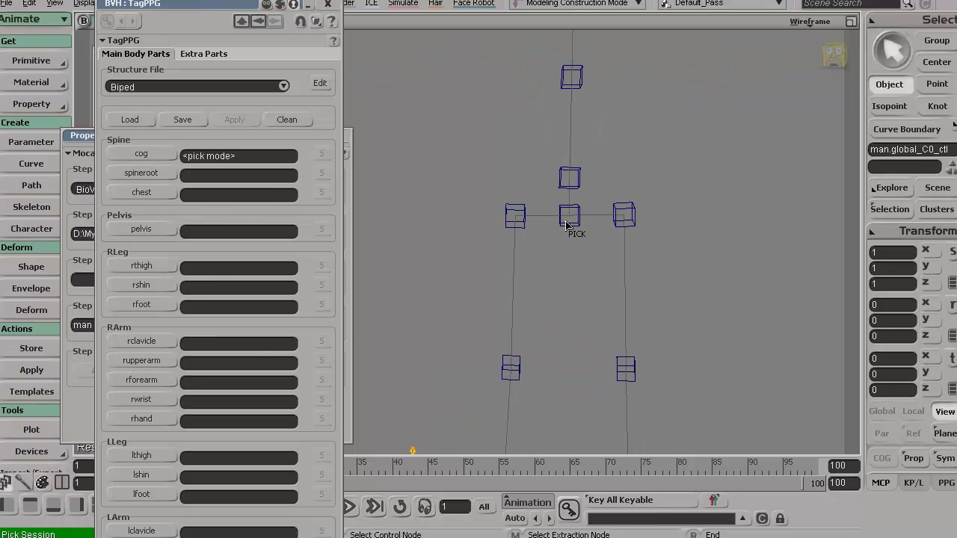
click(567, 222)
click(140, 174)
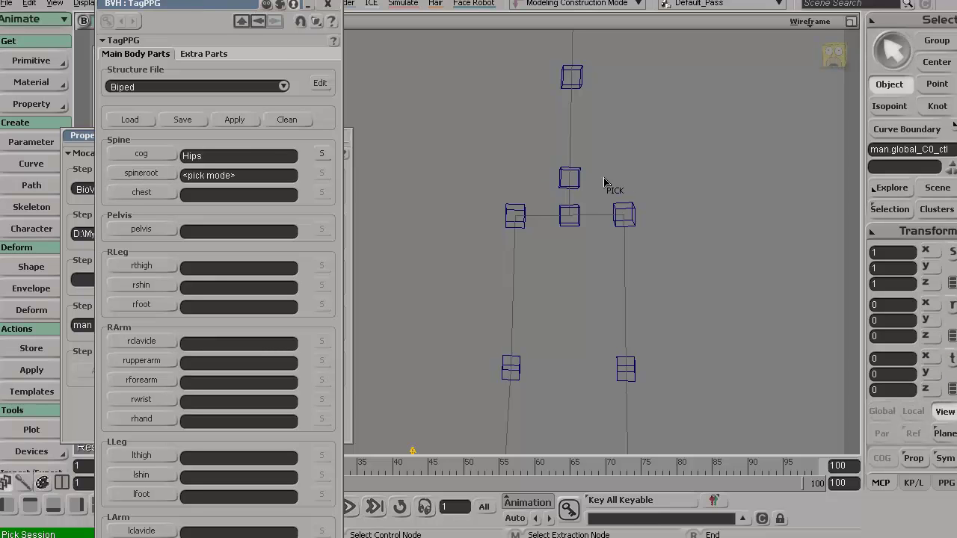
click(574, 183)
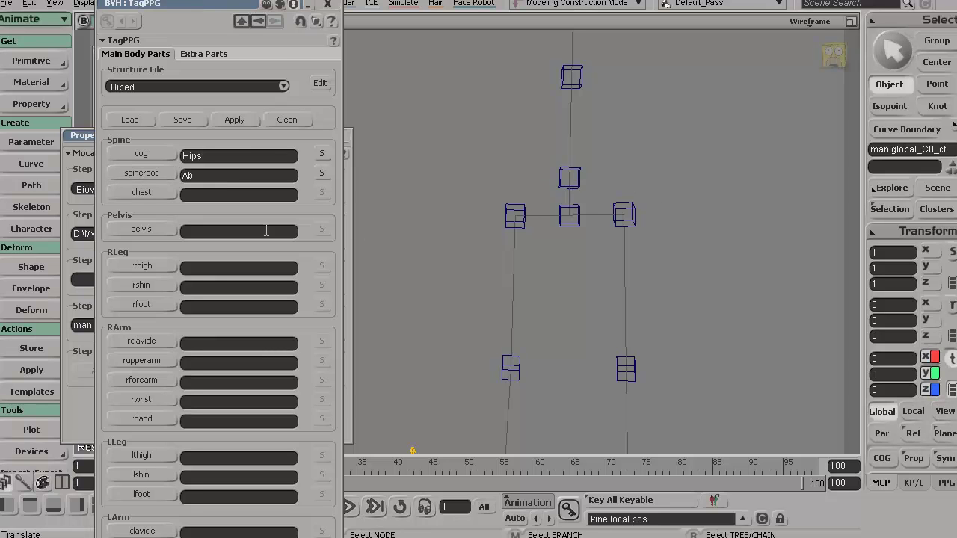
Tag chest with the mocap skeleton's Chest joint.
click(135, 191)
middle_drag(562, 224, 516, 160)
drag(550, 155, 555, 233)
middle_drag(613, 232, 755, 178)
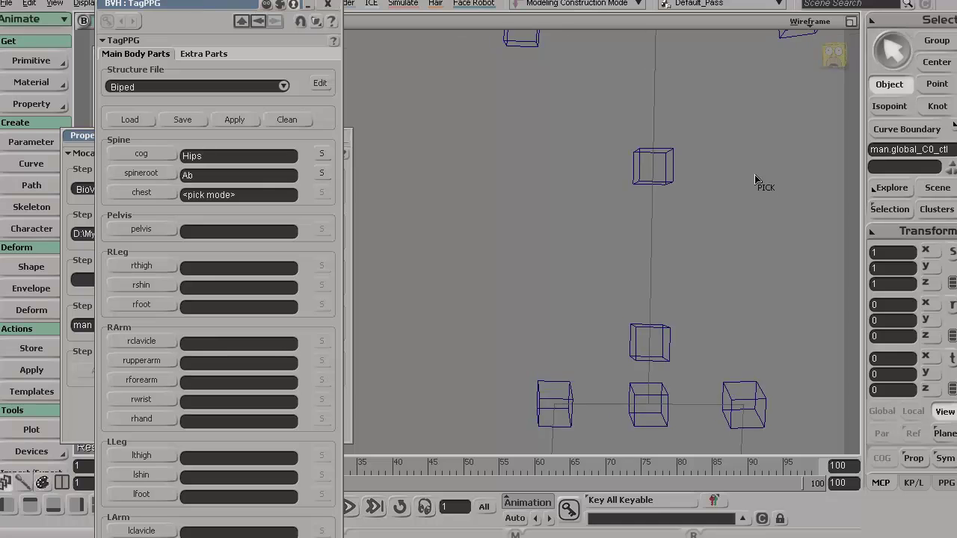
key(s)
drag(755, 179, 706, 246)
click(550, 273)
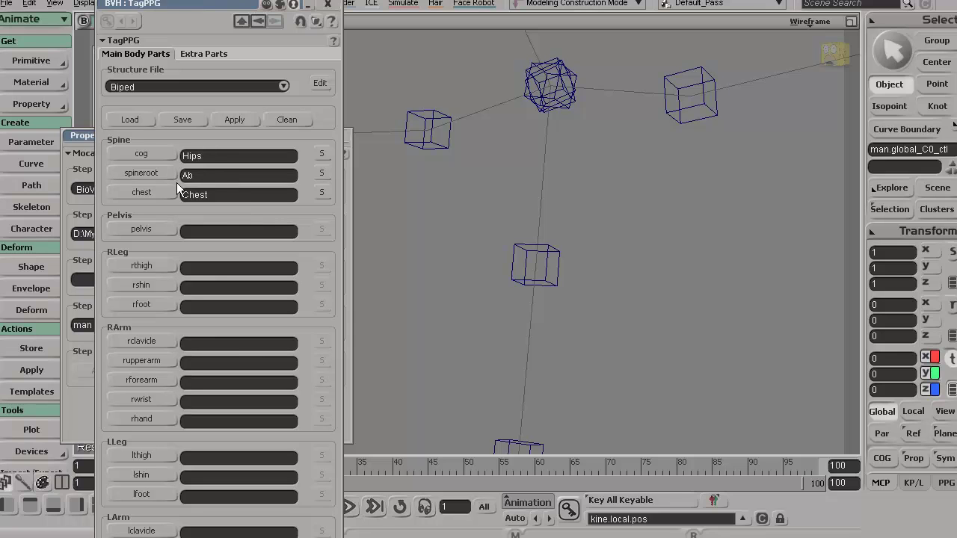
Tag pelvis with the mocap skeleton's Hips joint.
middle_drag(490, 249, 532, 117)
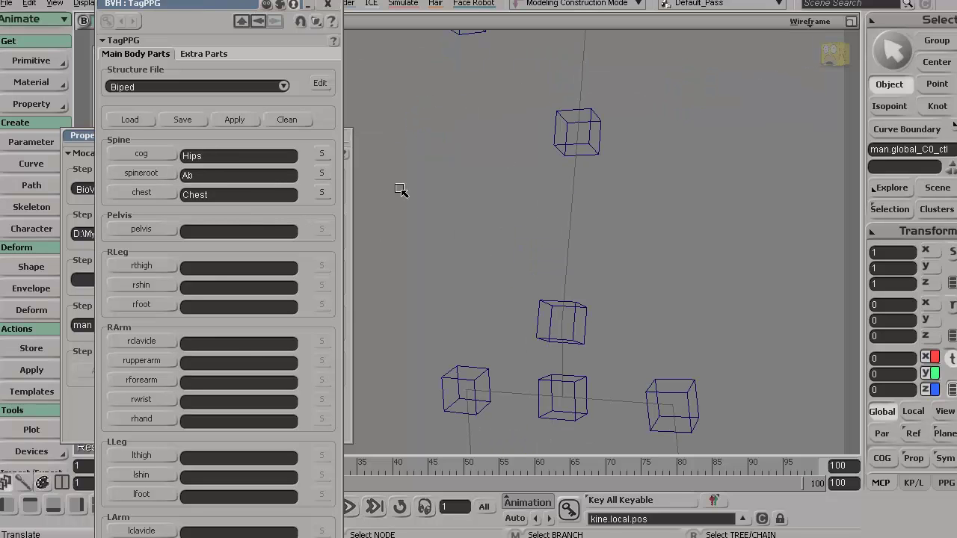
click(155, 232)
click(581, 417)
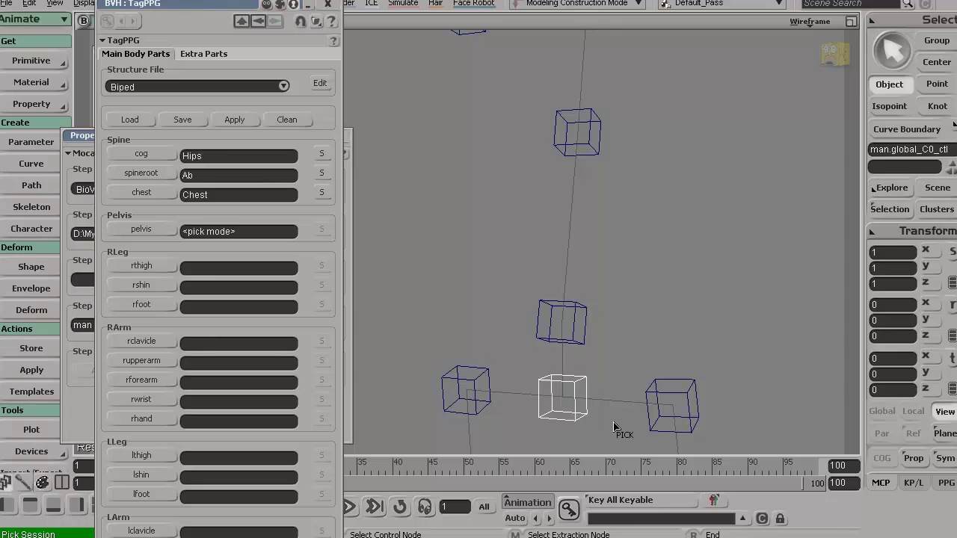
key(s)
middle_drag(659, 334, 668, 238)
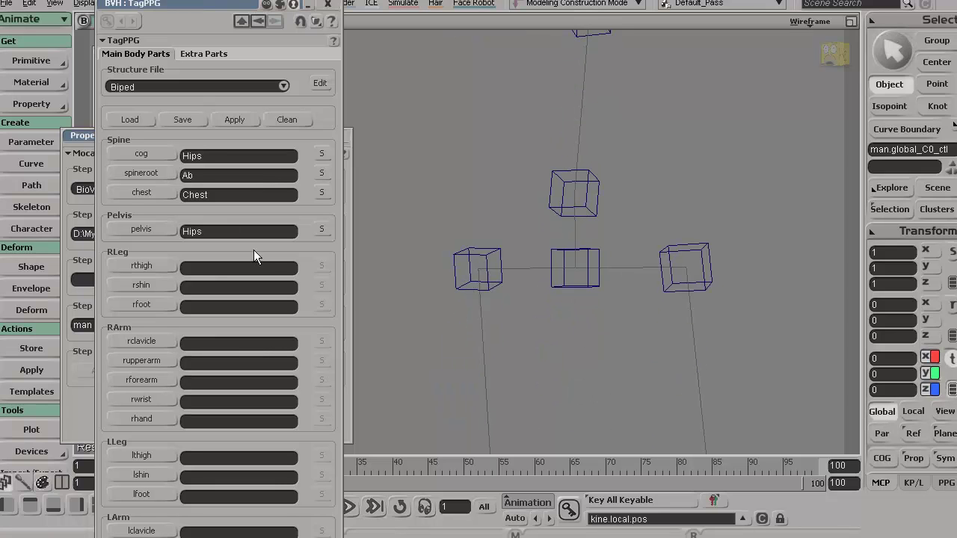
Tag rthigh, rshin and rfoot with the mocap skeleton's RightHip, RightKnee and RightAnkle joints.
click(142, 266)
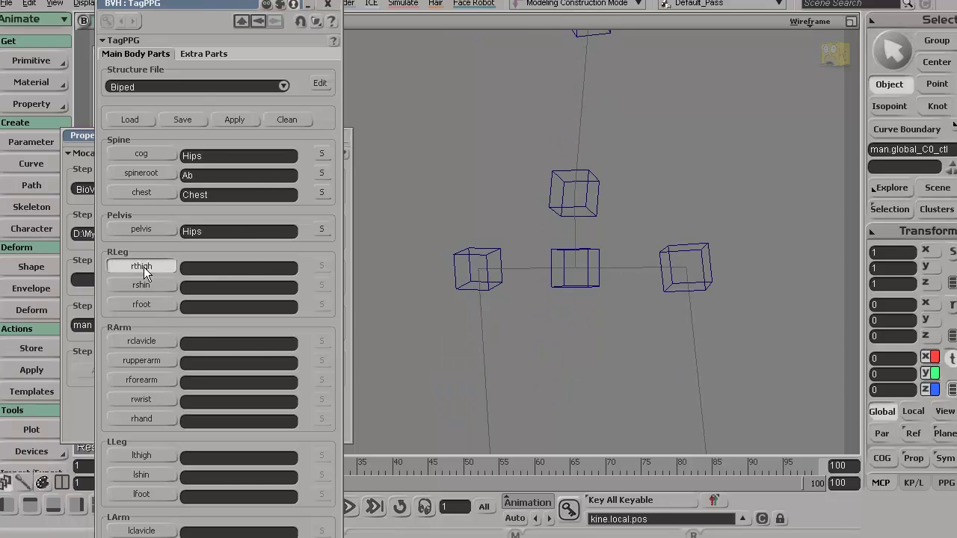
click(463, 267)
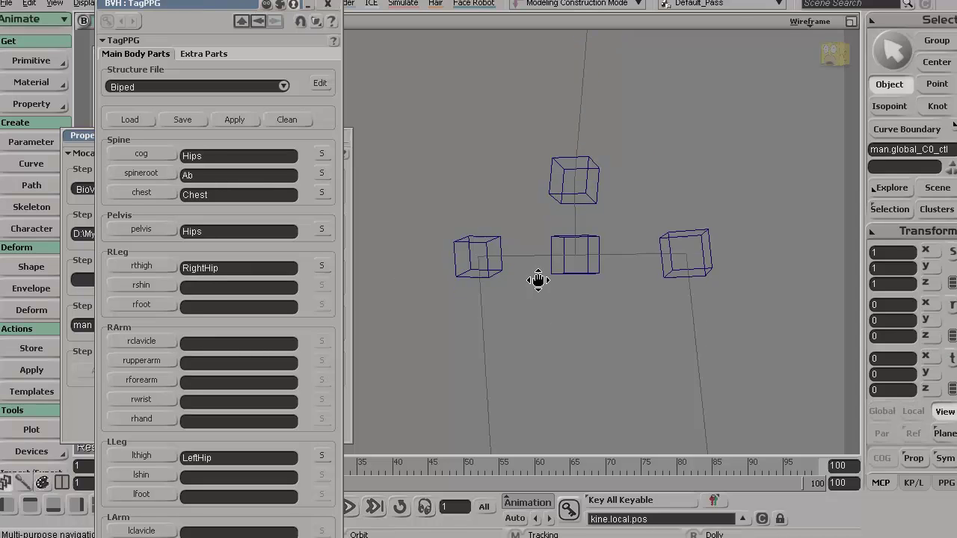
click(142, 285)
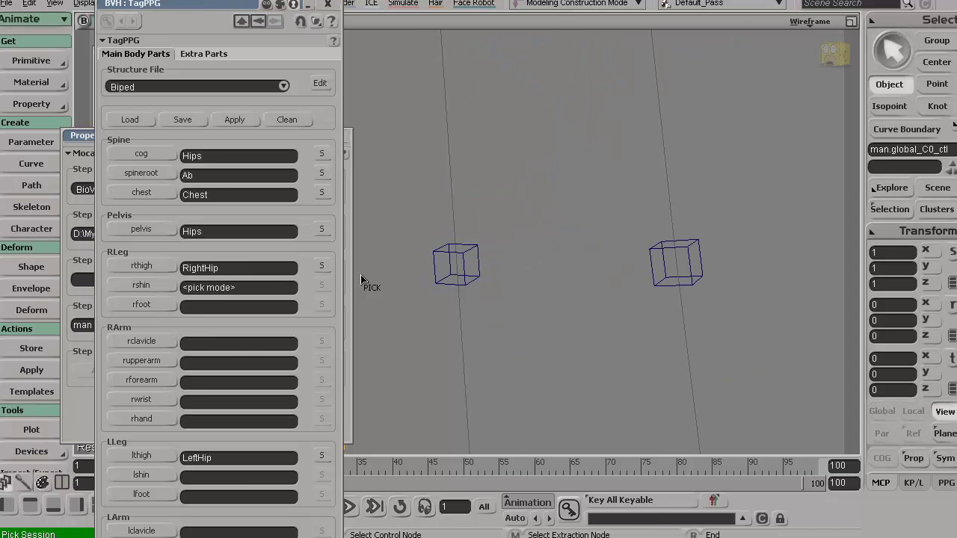
click(446, 258)
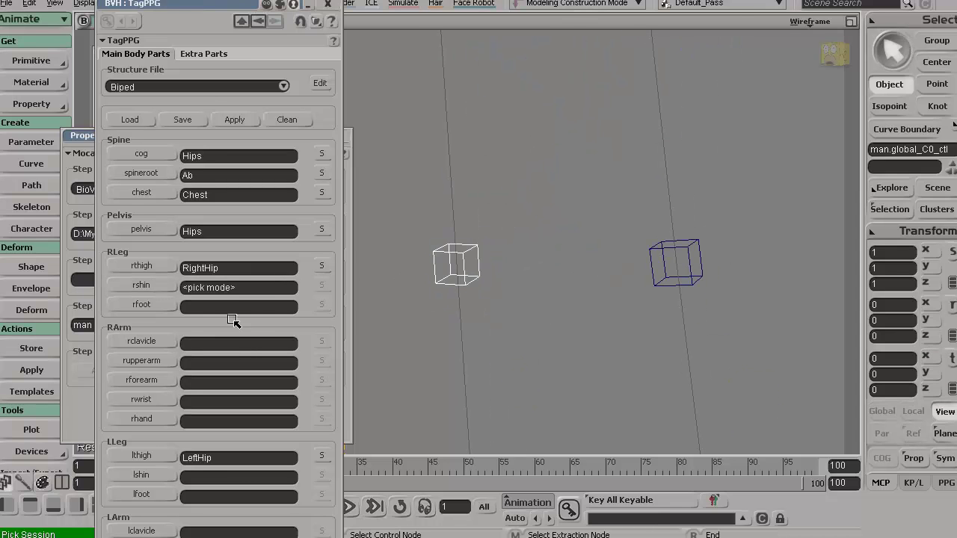
click(142, 304)
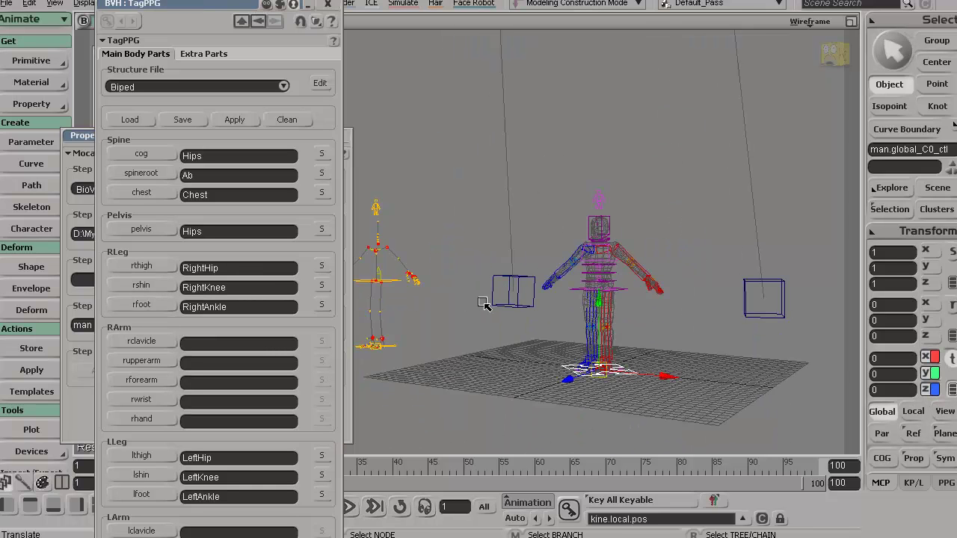
click(502, 301)
Tag rclavicle with the mocap skeleton's RightCollar joint, picked from the overlapping joints at the base of the neck.
middle_drag(441, 317, 417, 260)
drag(572, 168, 574, 305)
key(s)
middle_drag(522, 209, 598, 172)
drag(620, 165, 690, 321)
middle_drag(690, 321, 605, 333)
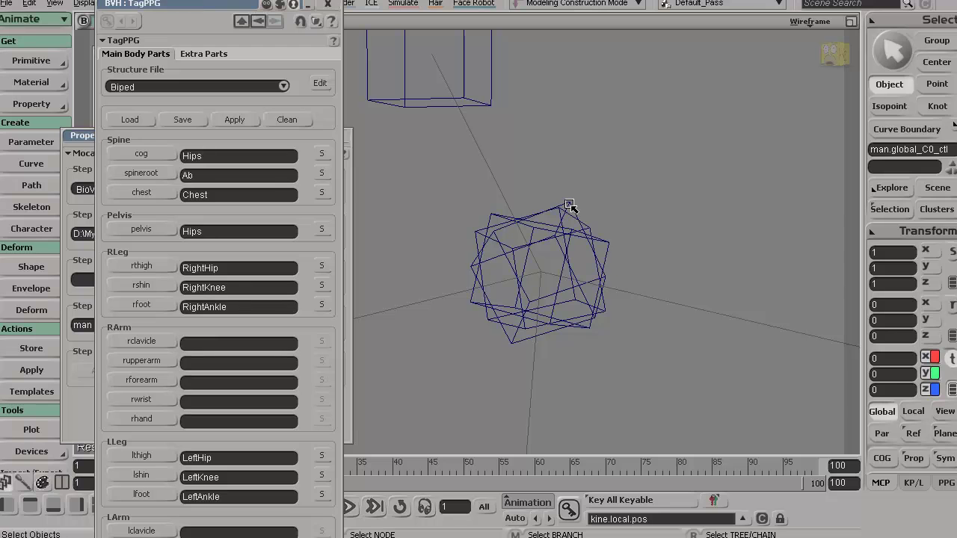
click(569, 205)
key(s)
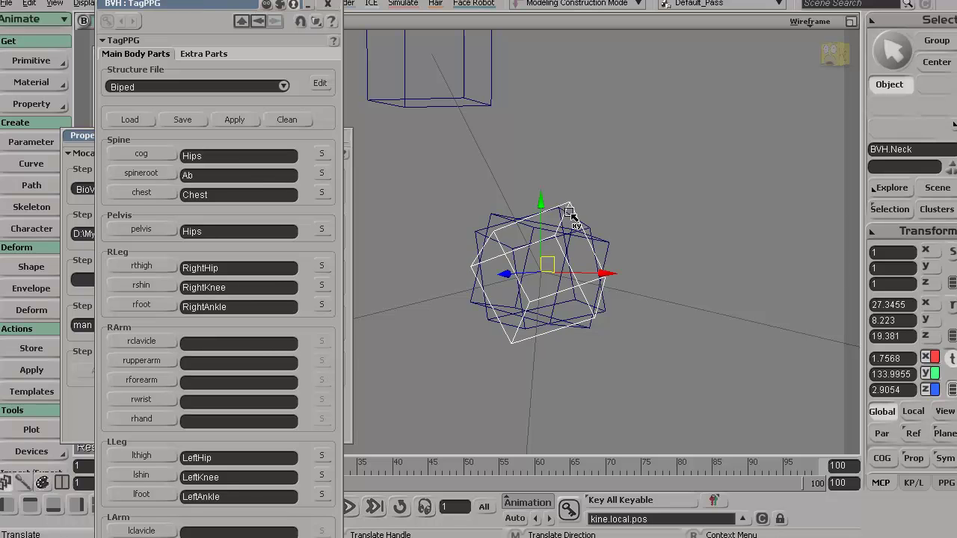
mouse_move(569, 205)
mouse_down()
mouse_move(562, 209)
mouse_move(573, 203)
mouse_move(573, 213)
mouse_up()
key(v)
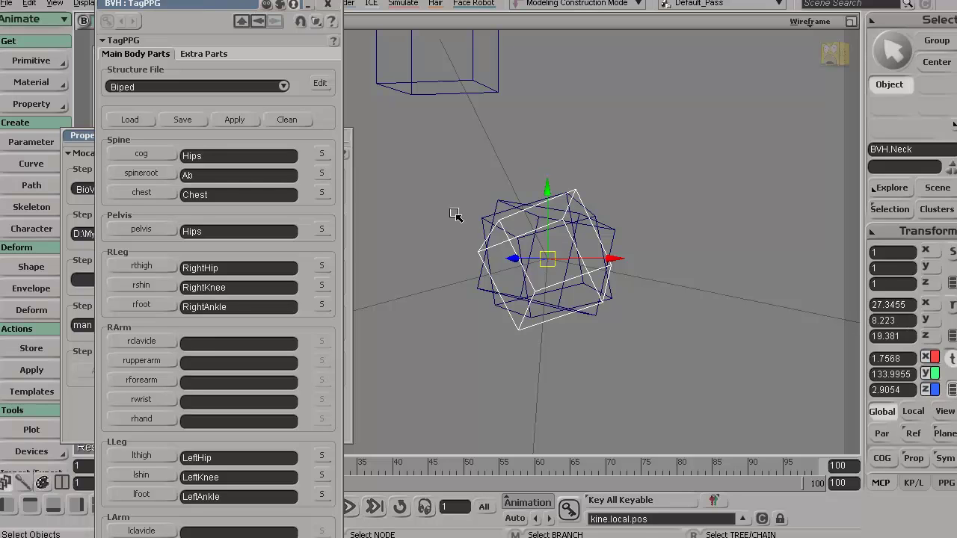
click(457, 214)
click(489, 222)
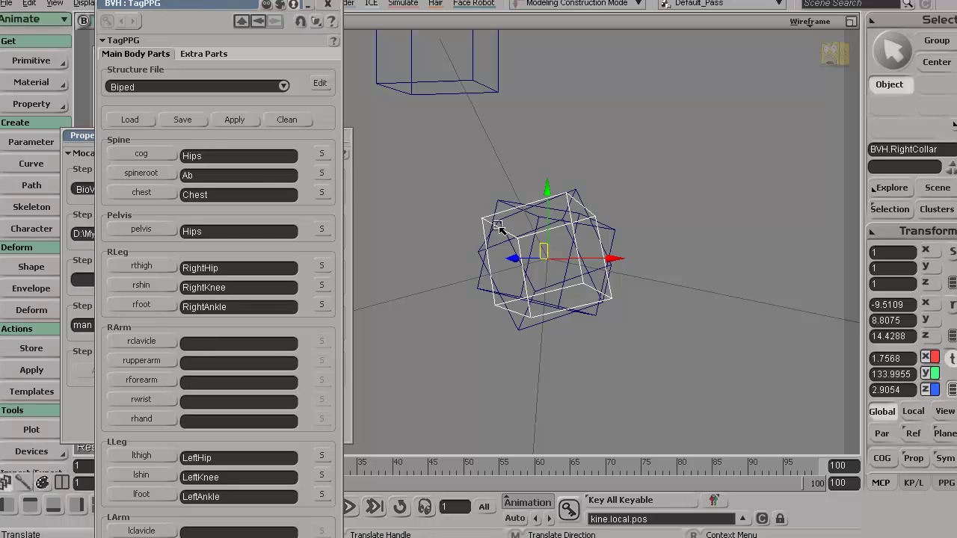
click(131, 340)
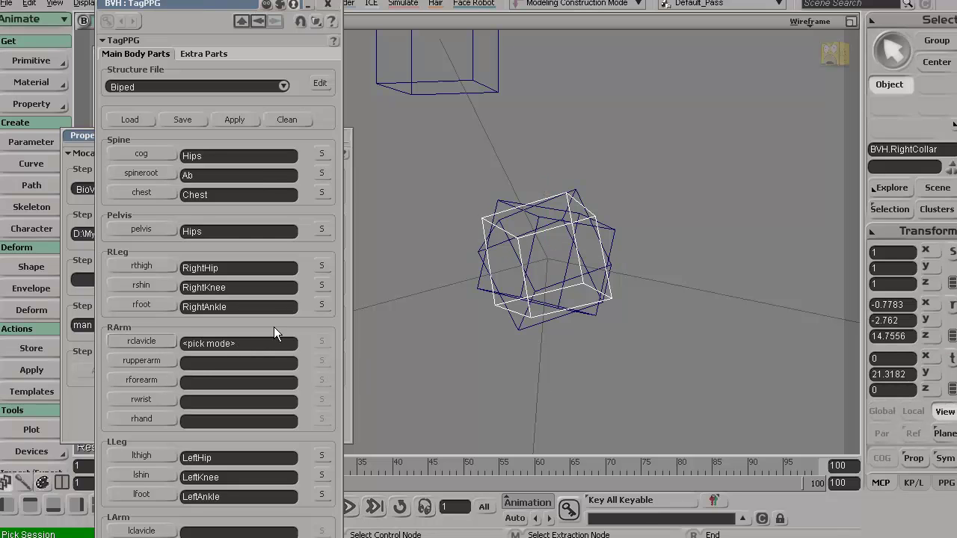
click(486, 223)
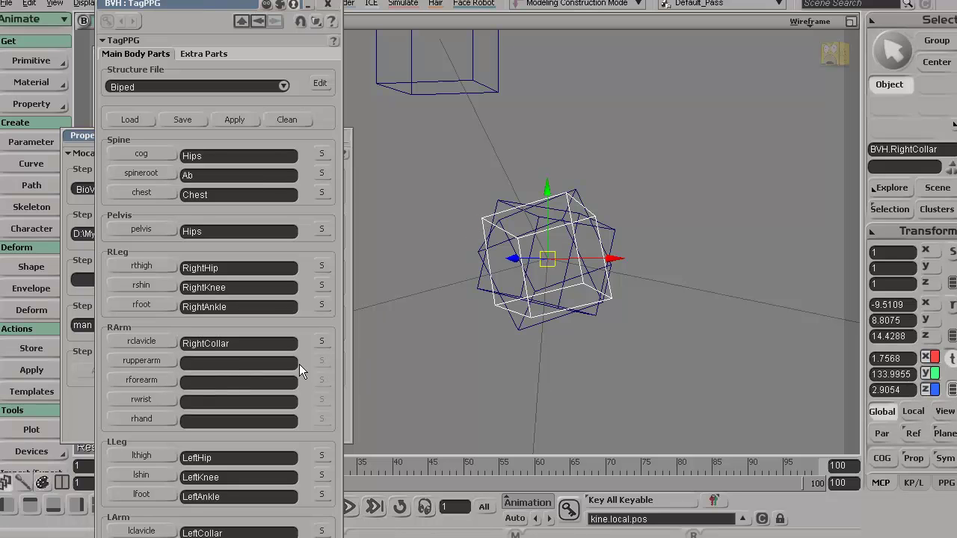
Tag rupperarm with the mocap skeleton's RightShoulder joint.
click(147, 362)
middle_drag(516, 356, 427, 337)
drag(427, 337, 547, 328)
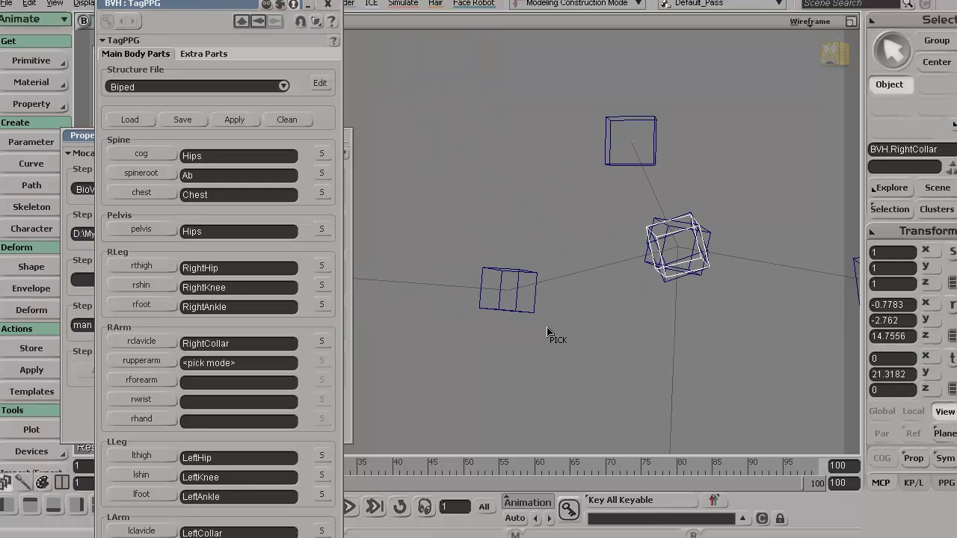
click(490, 298)
middle_drag(487, 300, 640, 276)
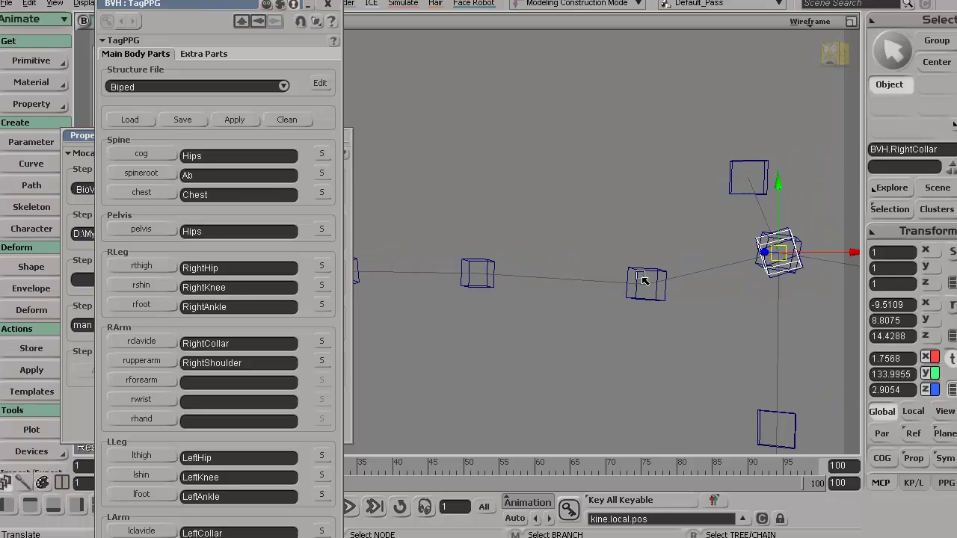
Tag rforearm and rwrist with the mocap skeleton's RightElbow and RightWrist joints.
click(141, 380)
click(471, 276)
middle_drag(471, 276, 510, 307)
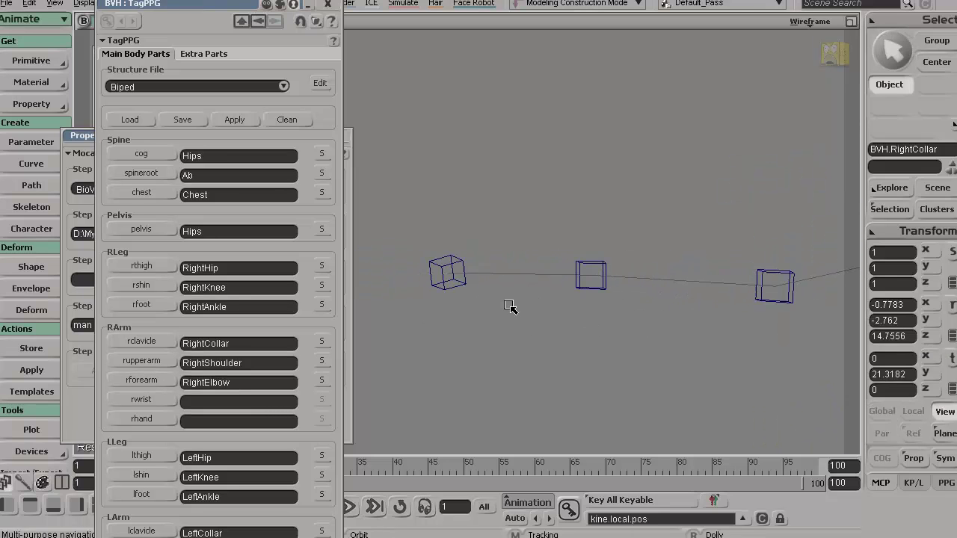
key(v)
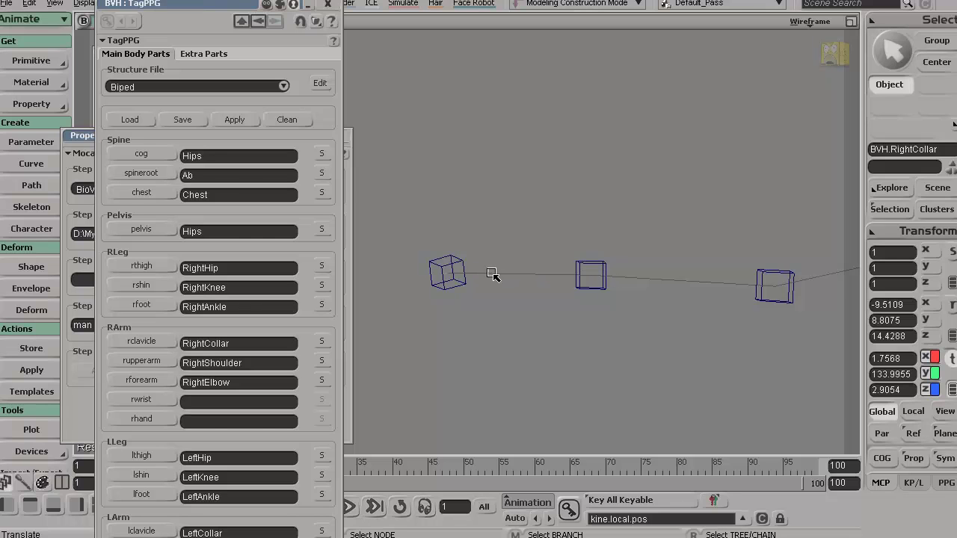
click(138, 399)
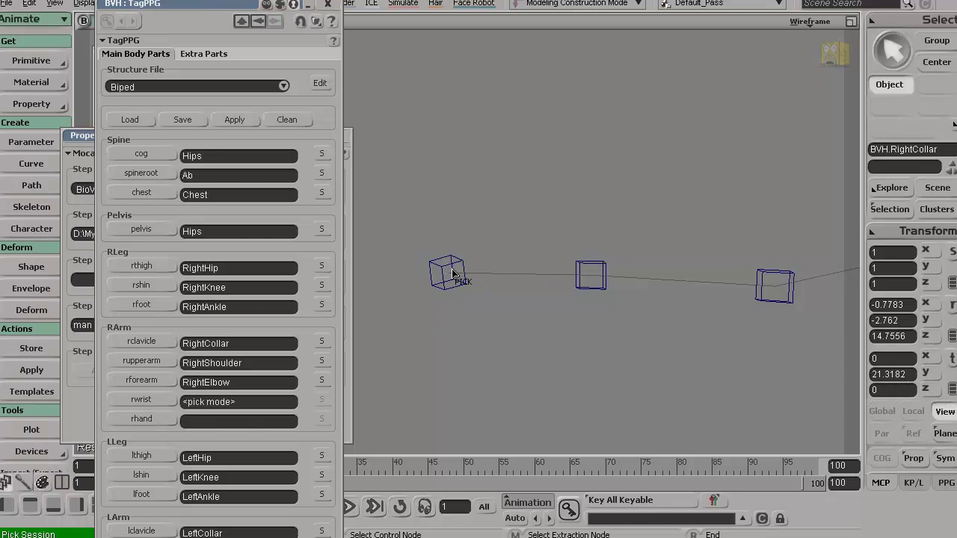
click(447, 274)
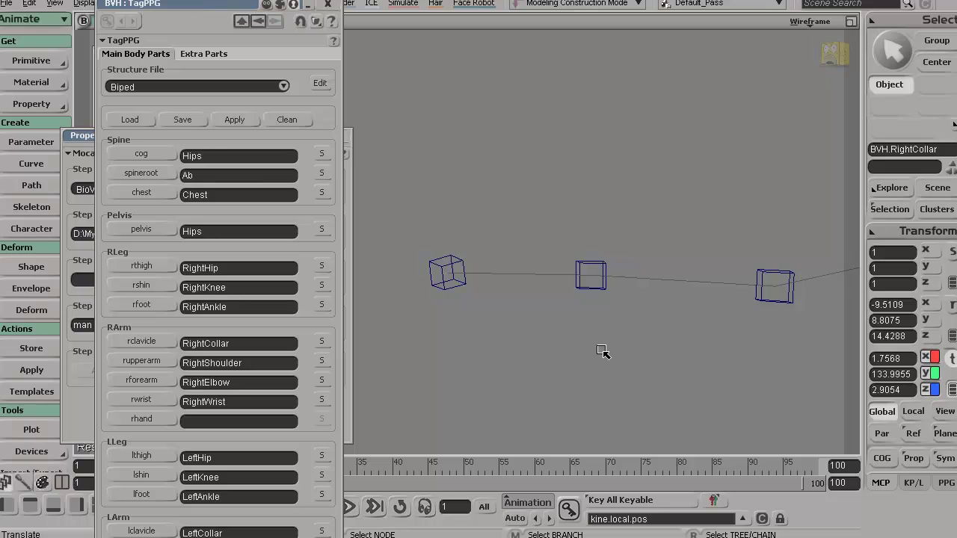
Save the mocap skeleton's tags as template file bvhtempl2.tagt in the MotionTransformation Data folder and close the tag properties.
scroll(517, 337, down, 6)
key(s)
drag(581, 316, 527, 308)
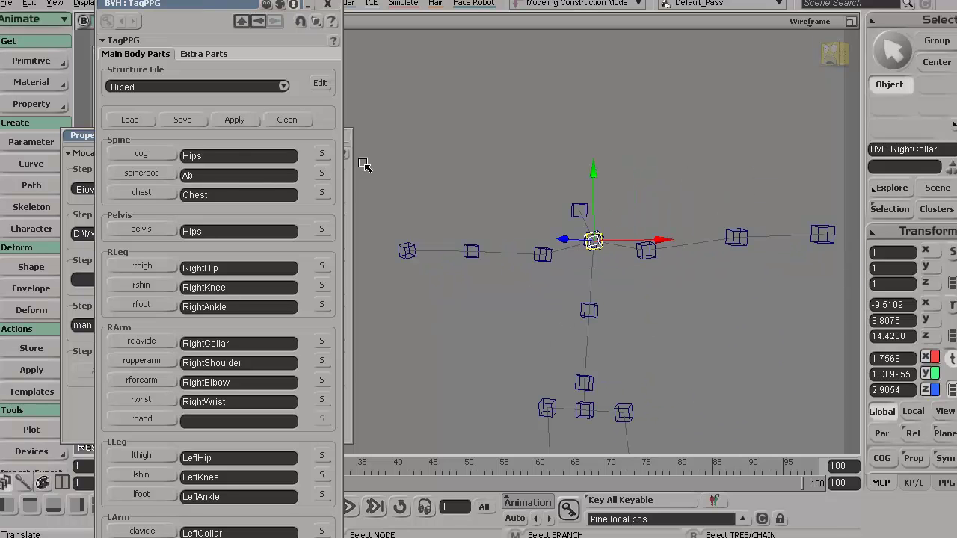
click(174, 119)
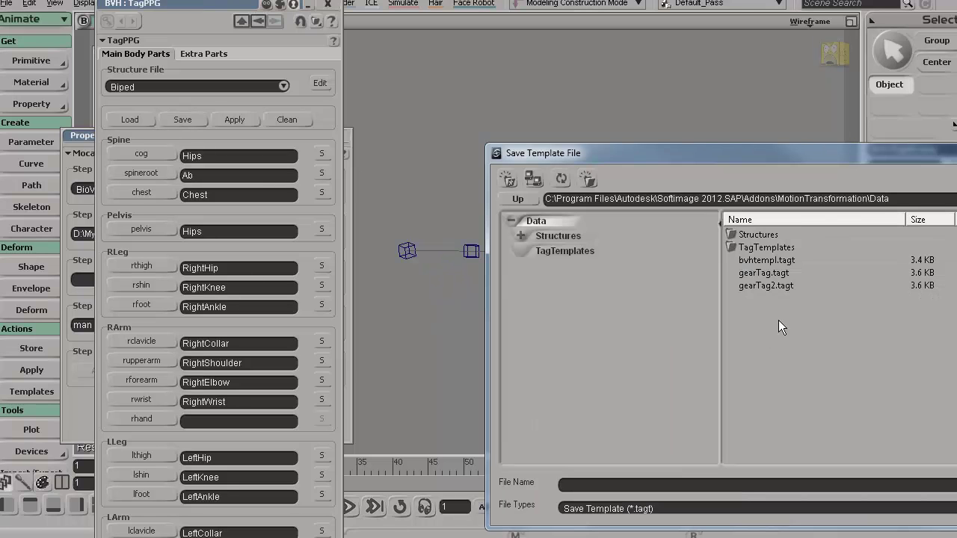
click(757, 260)
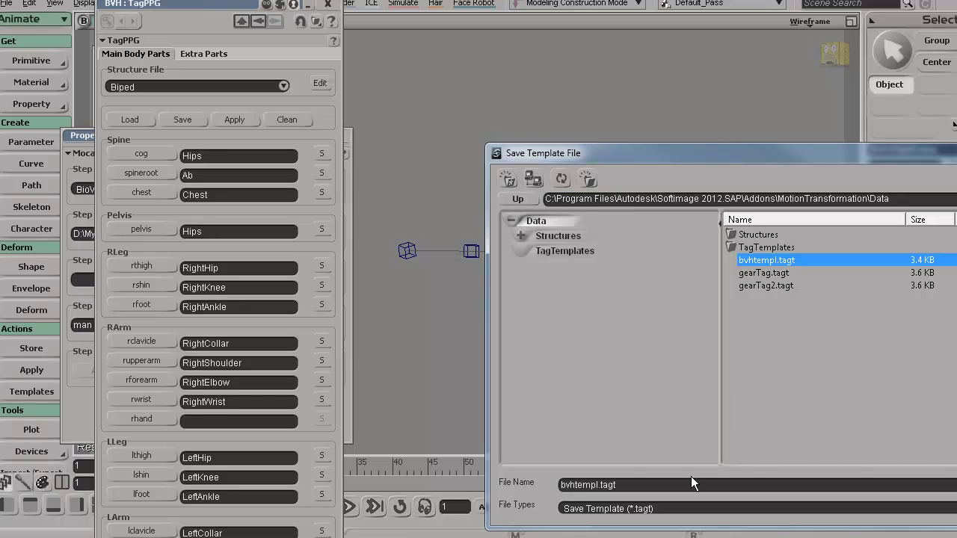
click(630, 487)
click(601, 486)
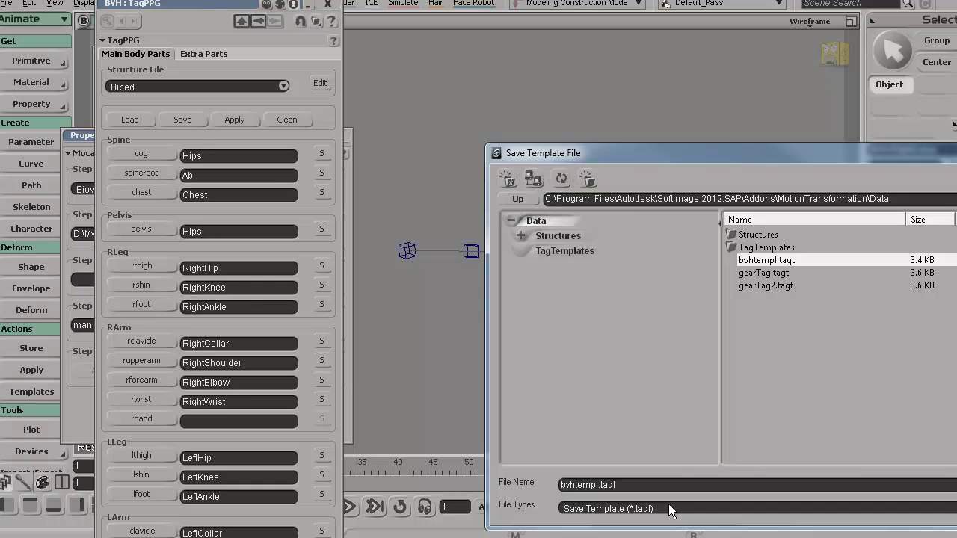
text(2)
key(Return)
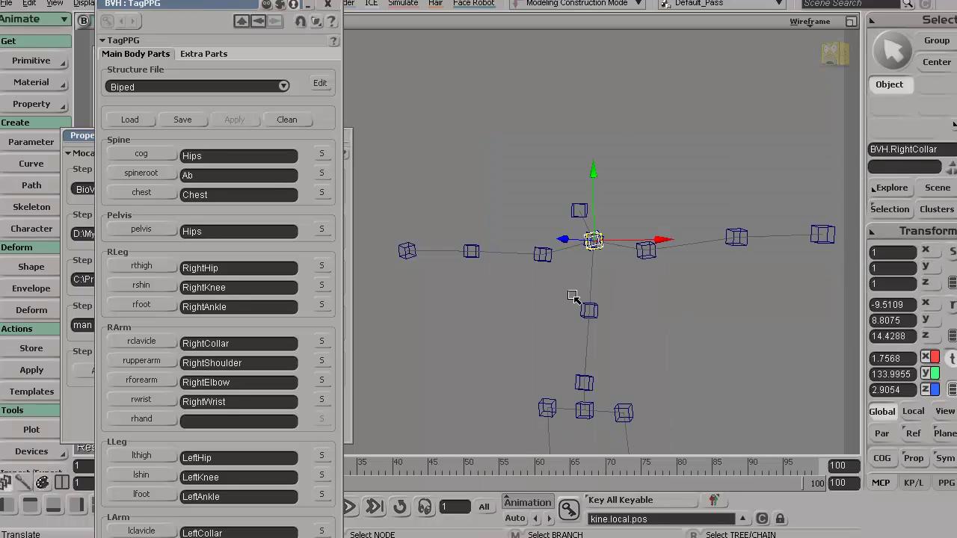
click(329, 5)
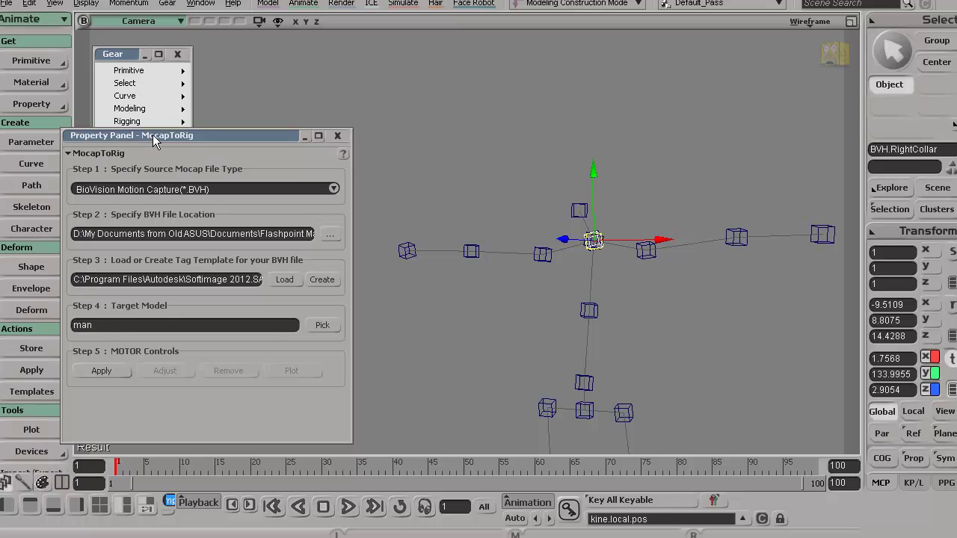
Apply the BVH motion to the target model man through the MOTOR controls.
drag(153, 142, 177, 154)
drag(531, 336, 748, 304)
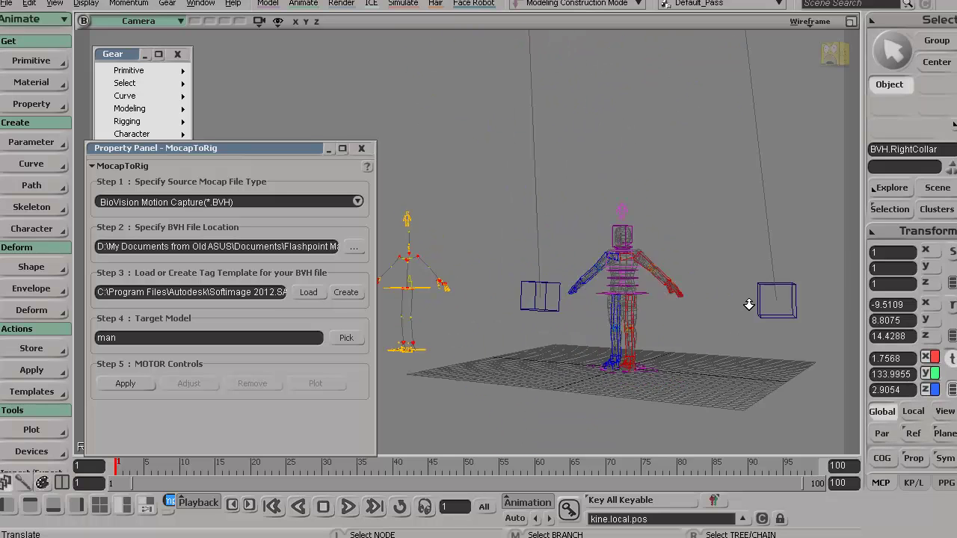
scroll(750, 304, up, 1)
alt+right_drag(594, 322, 425, 322)
alt+middle_drag(432, 261, 469, 356)
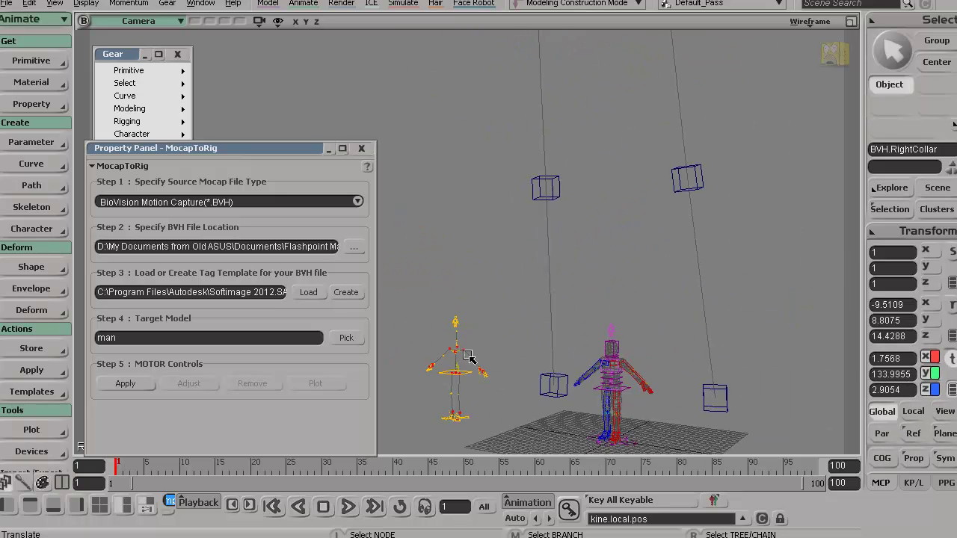
alt+right_drag(579, 296, 416, 315)
alt+middle_drag(417, 340, 424, 279)
alt+middle_drag(481, 302, 447, 317)
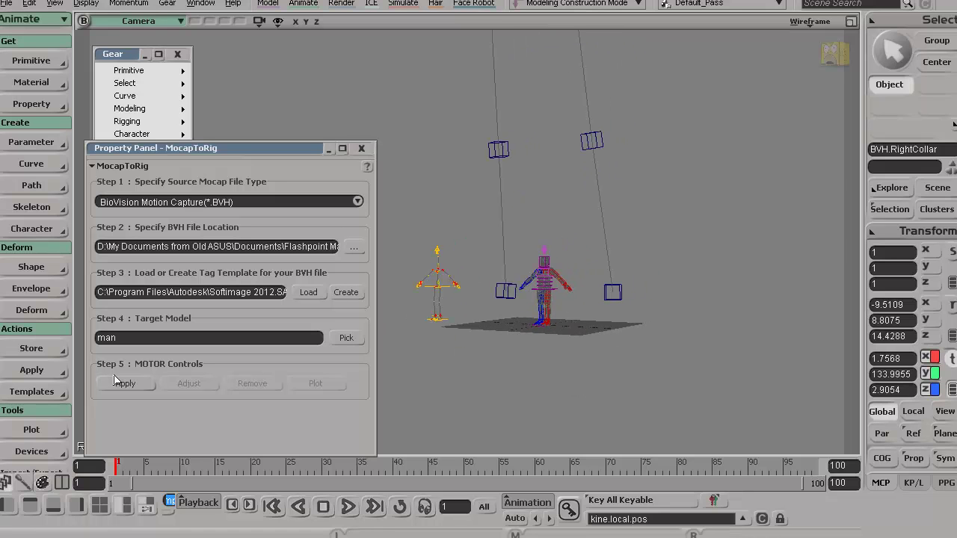
click(118, 385)
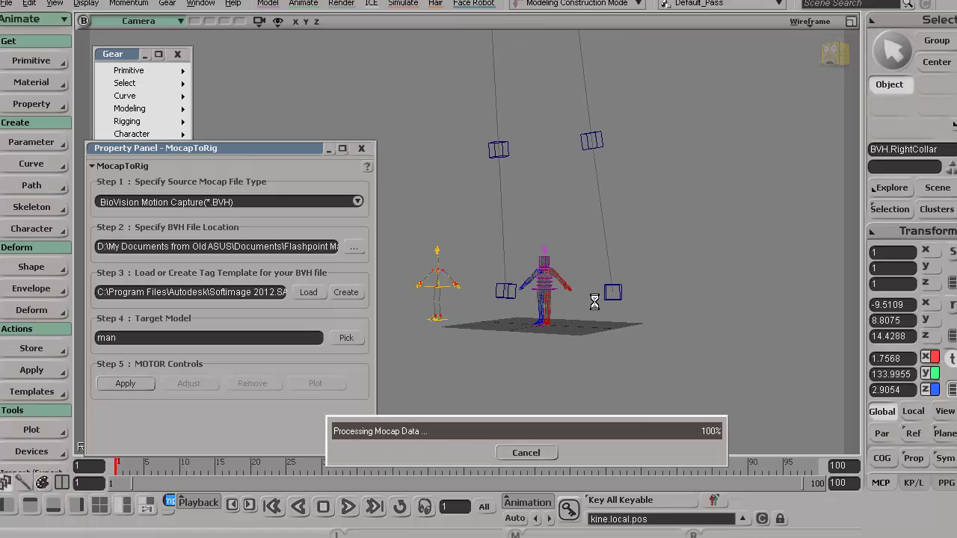
Extend the timeline's end frame to 1000.
alt+right_drag(554, 326, 778, 338)
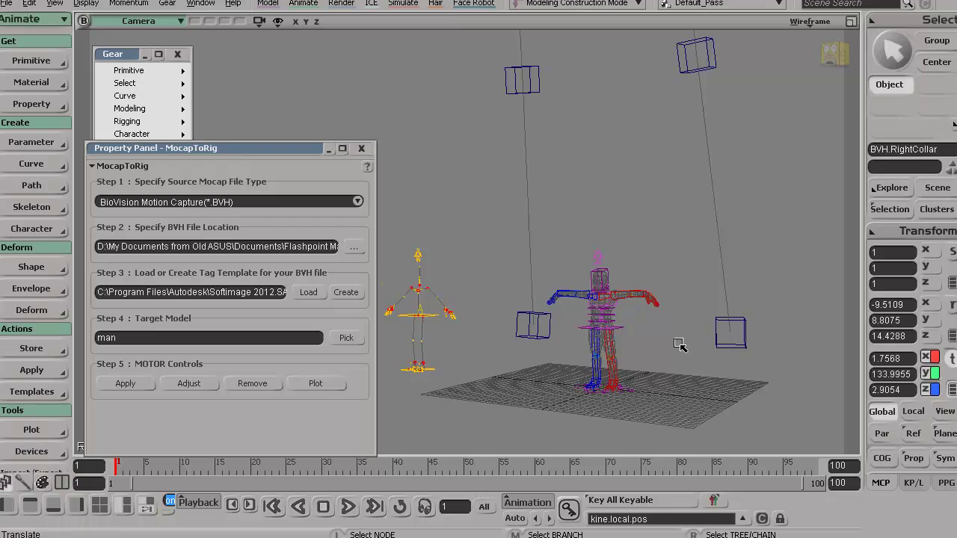
alt+middle_drag(607, 375, 595, 320)
alt+right_drag(596, 321, 722, 332)
alt+middle_drag(723, 332, 678, 299)
alt+drag(677, 299, 653, 301)
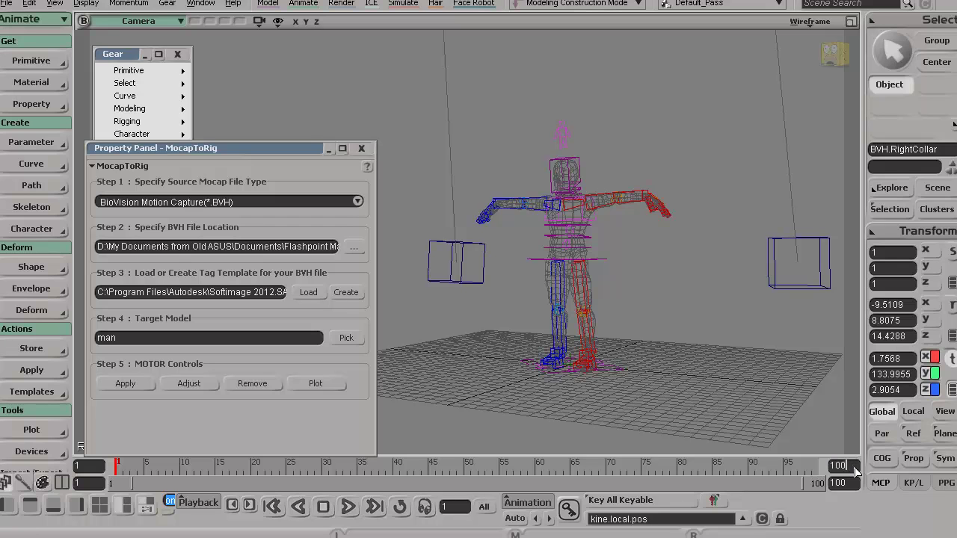
text(0)
key(Return)
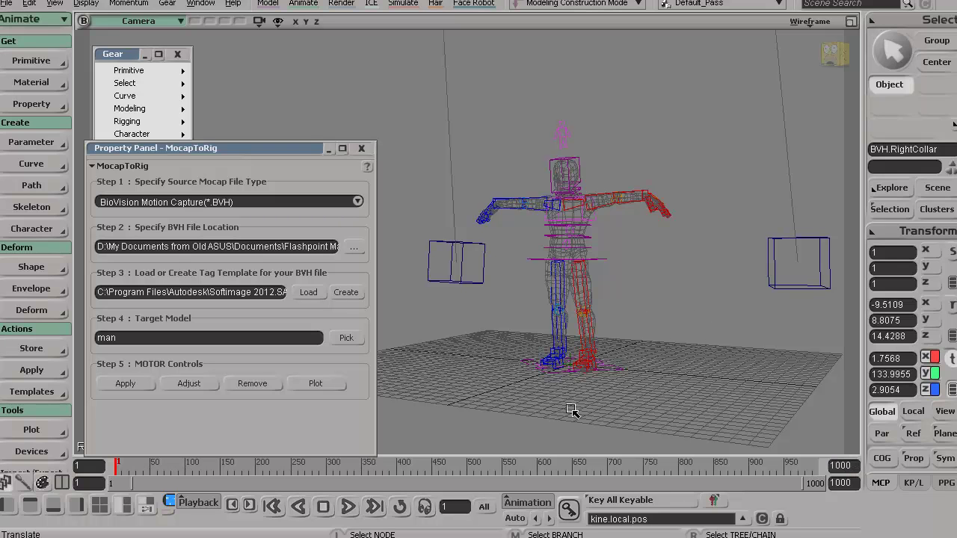
Scrub the timeline to frame 341 and play the animation from there, examining the rig's transferred motion from several angles and distances.
drag(250, 466, 355, 466)
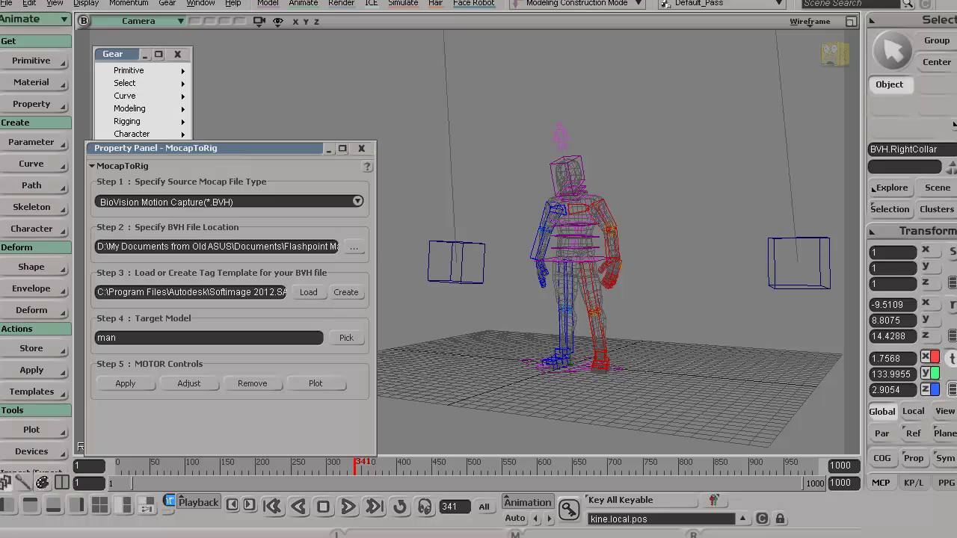
click(348, 508)
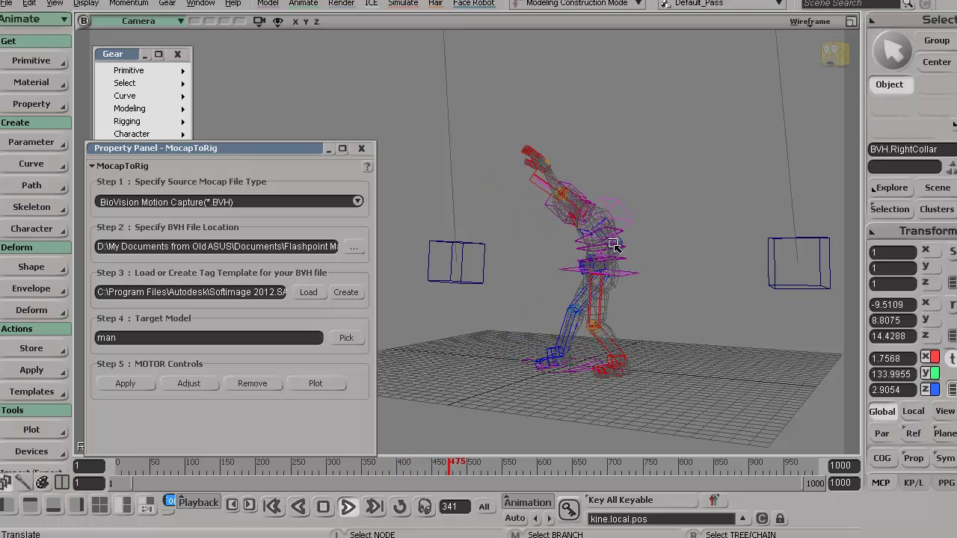
alt+drag(595, 308, 658, 310)
alt+right_drag(701, 321, 730, 334)
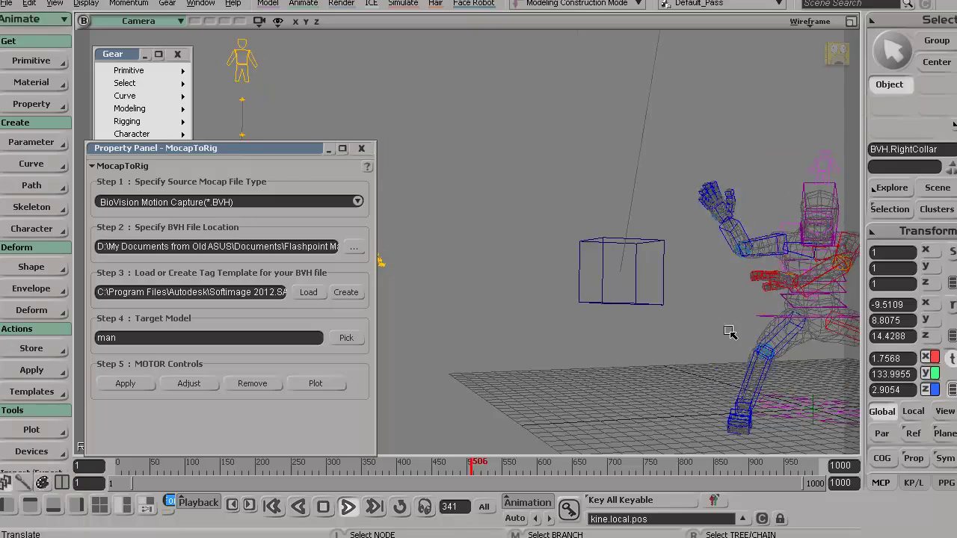
alt+middle_drag(730, 333, 626, 312)
alt+right_drag(627, 312, 679, 329)
alt+middle_drag(679, 329, 605, 317)
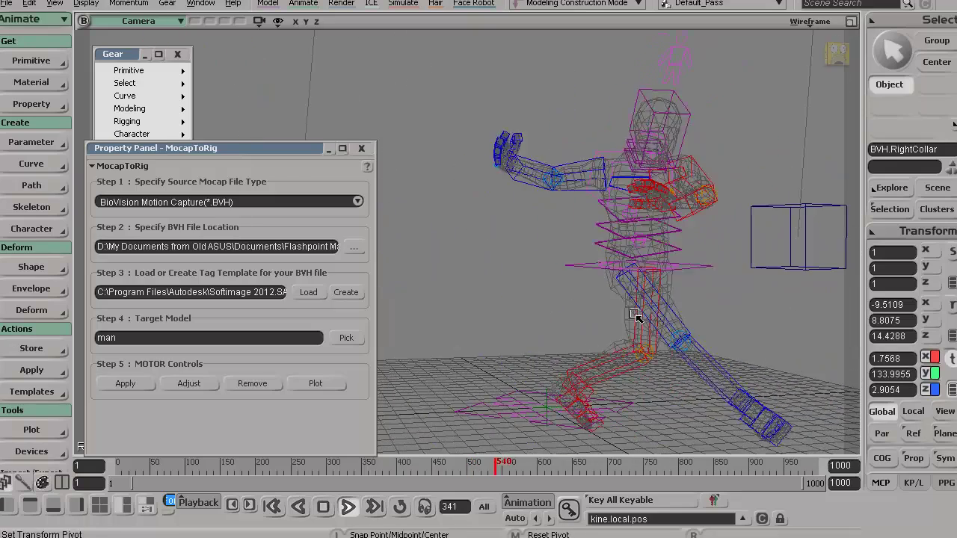
alt+right_drag(635, 314, 521, 318)
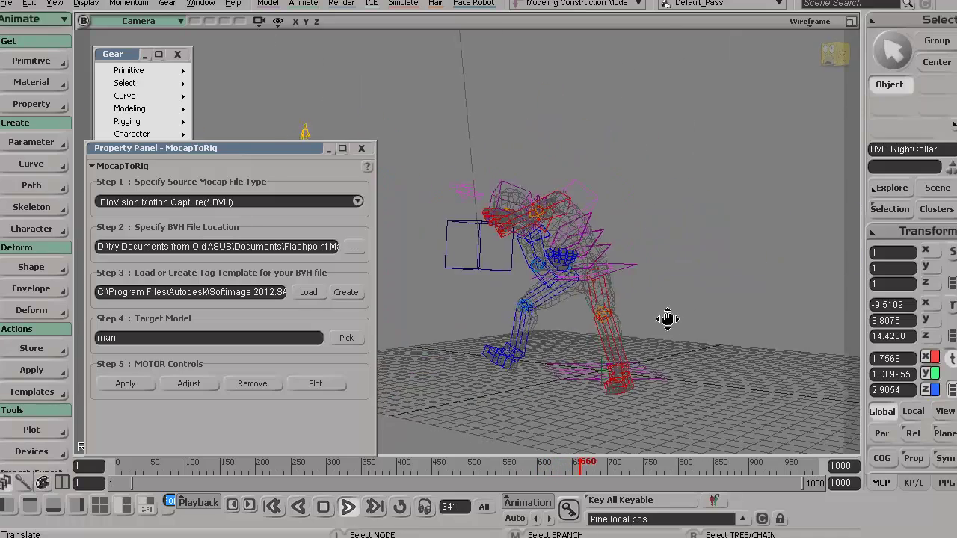
alt+right_drag(674, 321, 604, 326)
alt+drag(605, 327, 668, 324)
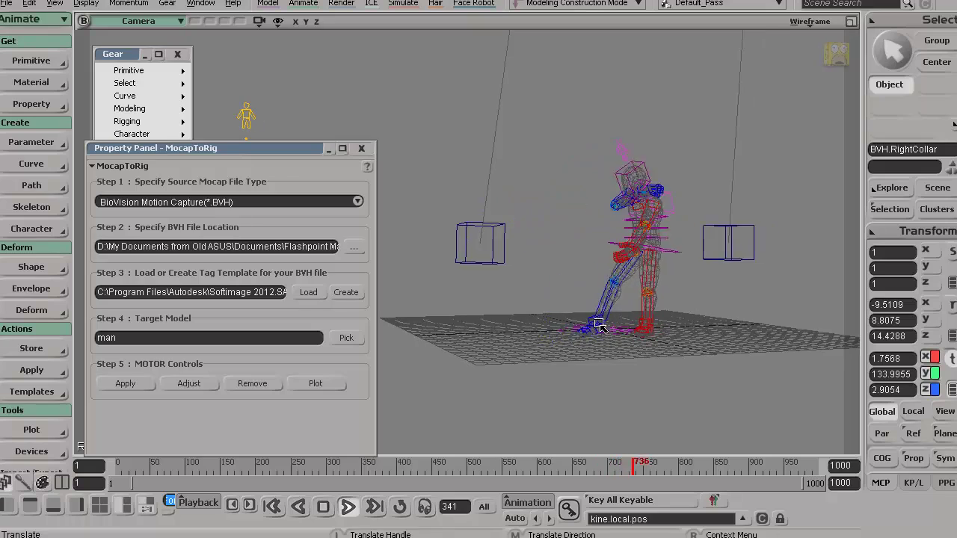
alt+right_drag(602, 327, 720, 340)
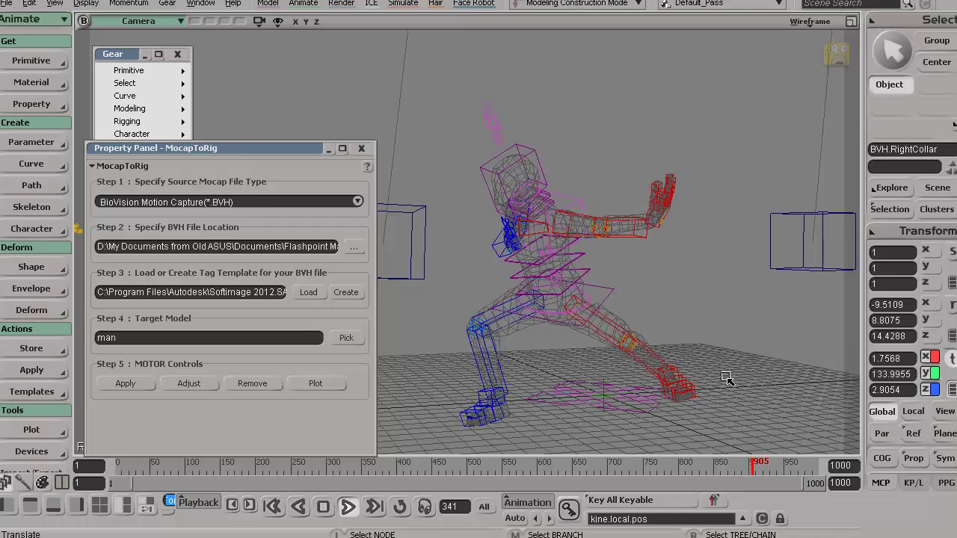
key(s)
middle_drag(726, 381, 496, 394)
drag(544, 396, 534, 417)
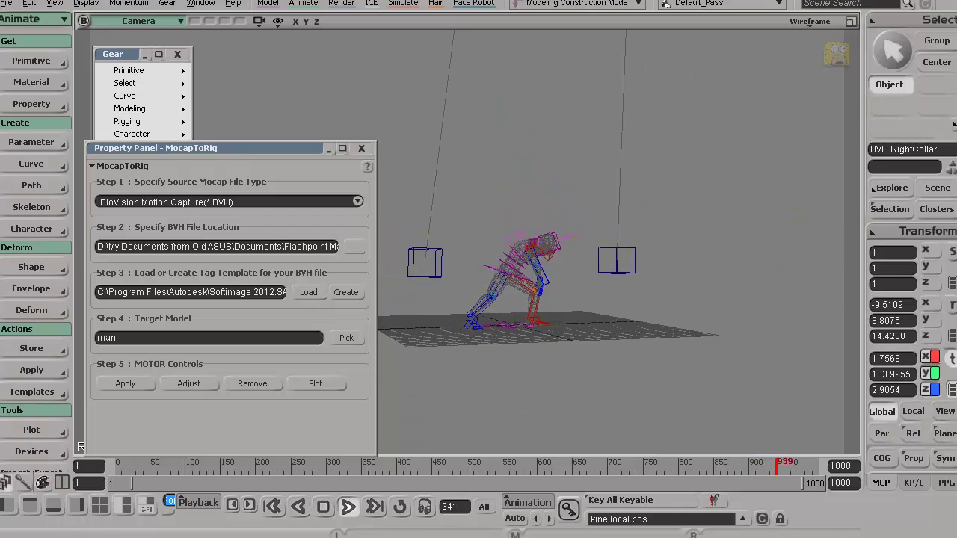